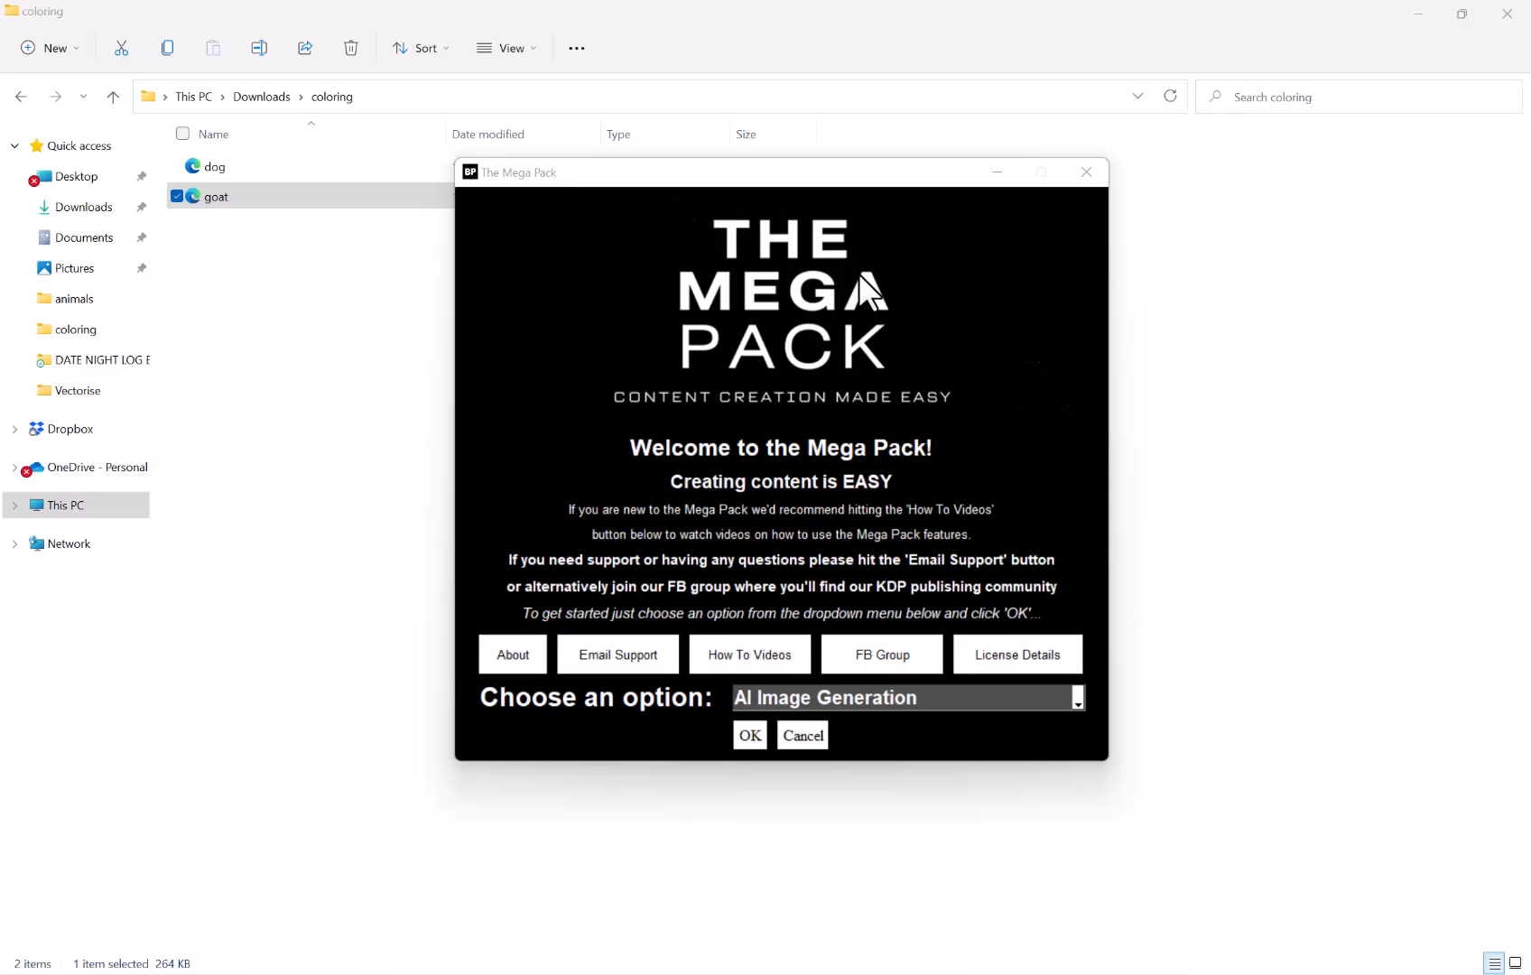
Open the AI Image Generation option from the Mega Pack's option list
left_click(786, 706)
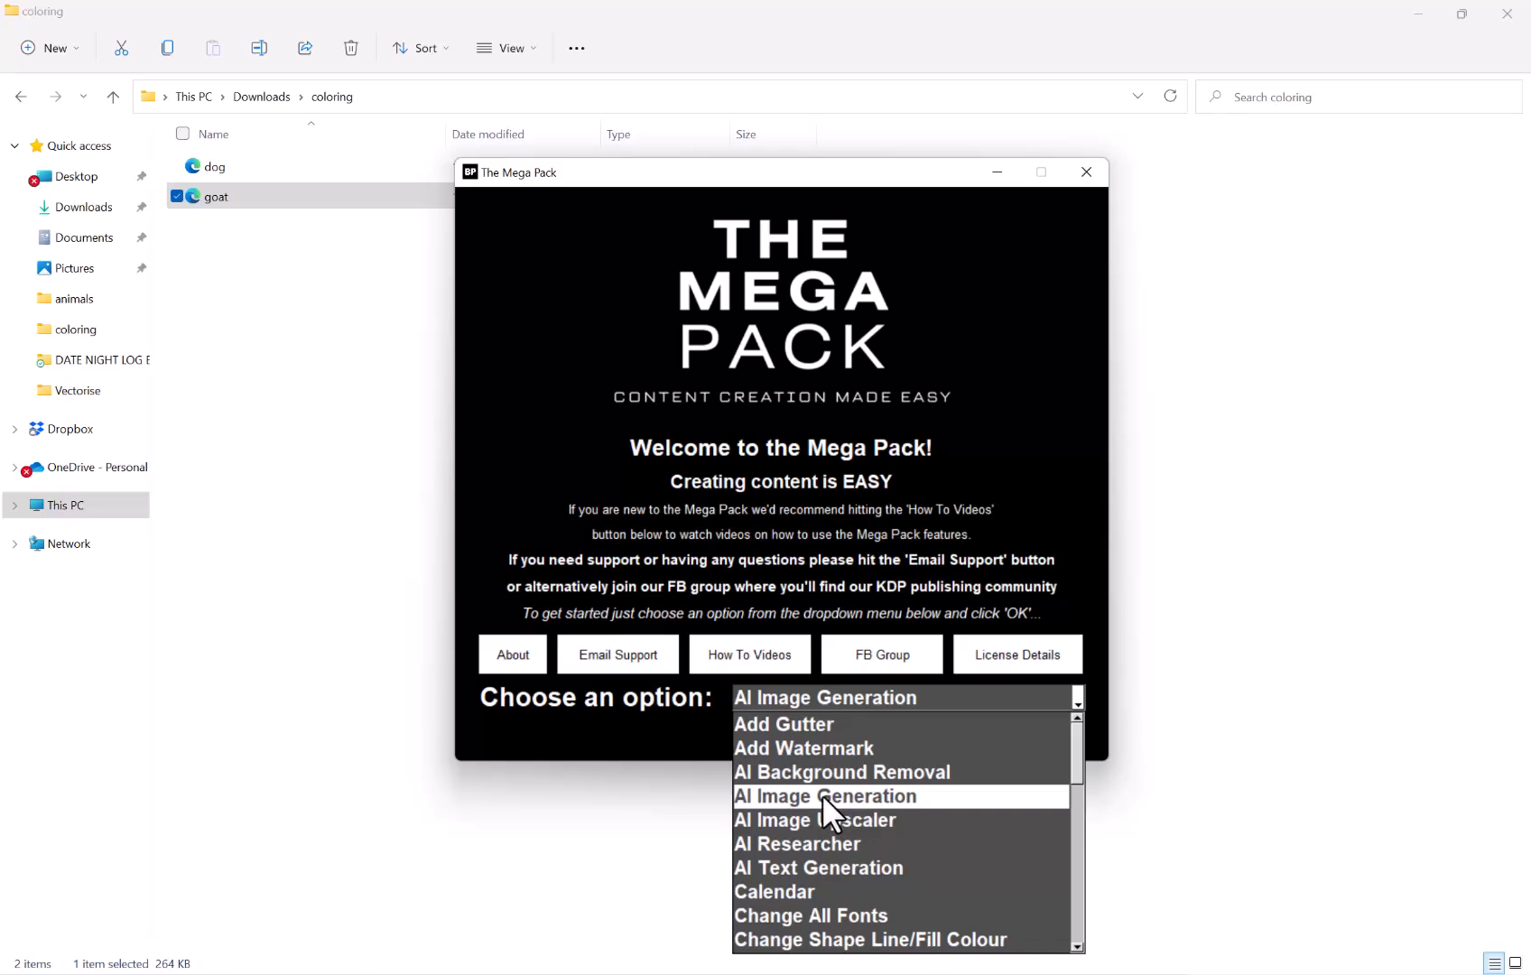
left_click(863, 796)
left_click(742, 731)
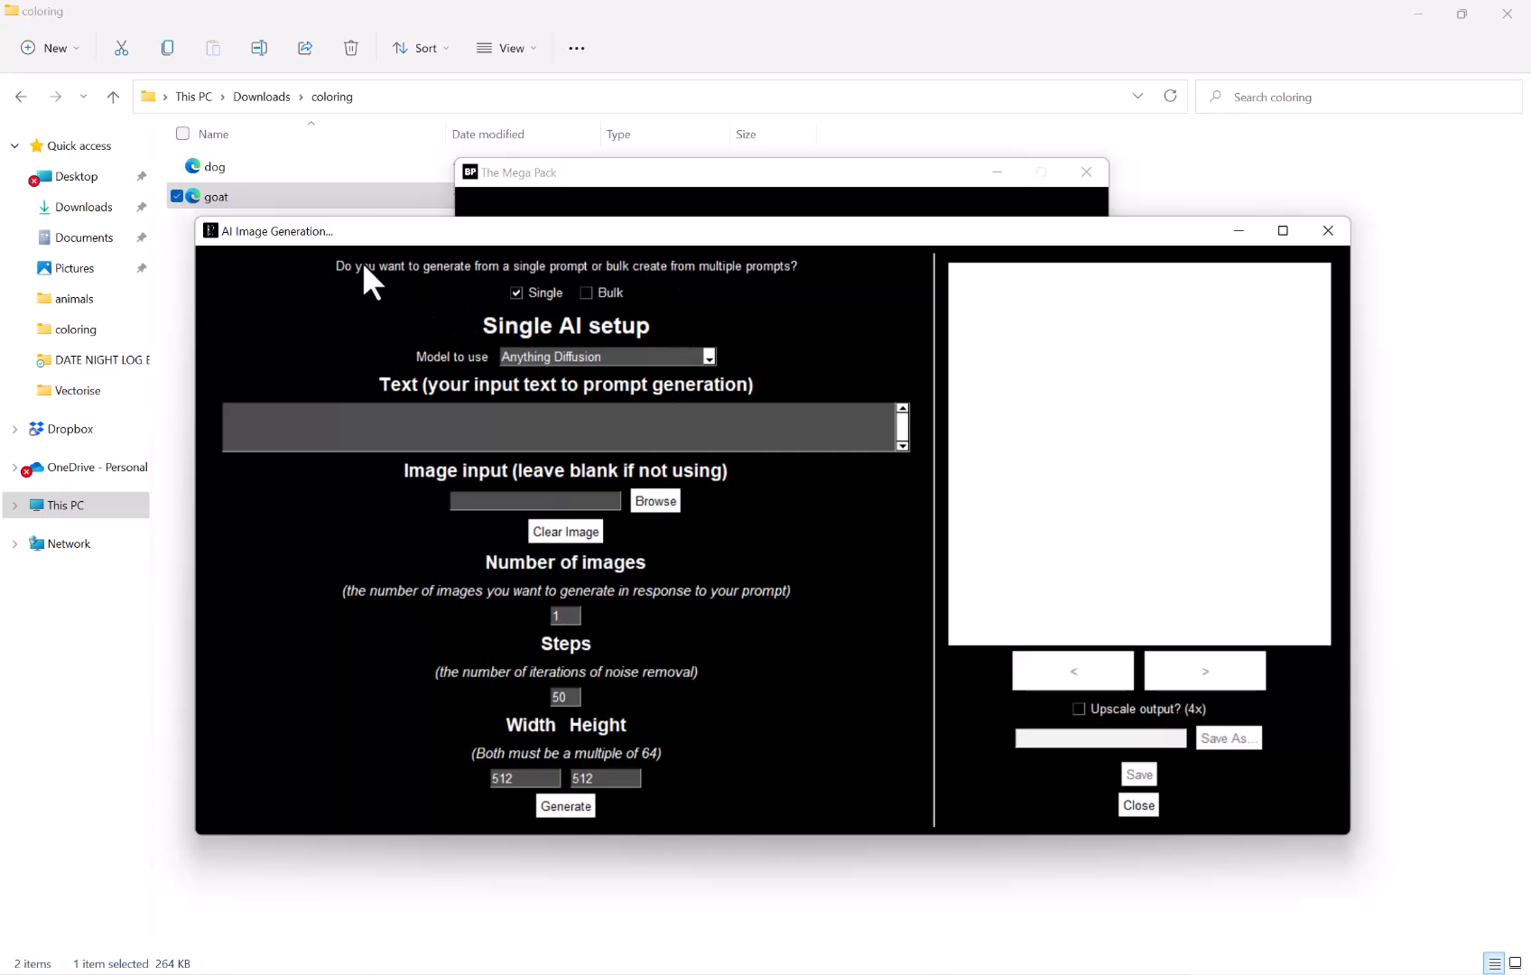
Choose Deliberate as the model to use for single AI generation
left_click(553, 356)
scroll(597, 391, "up", 1)
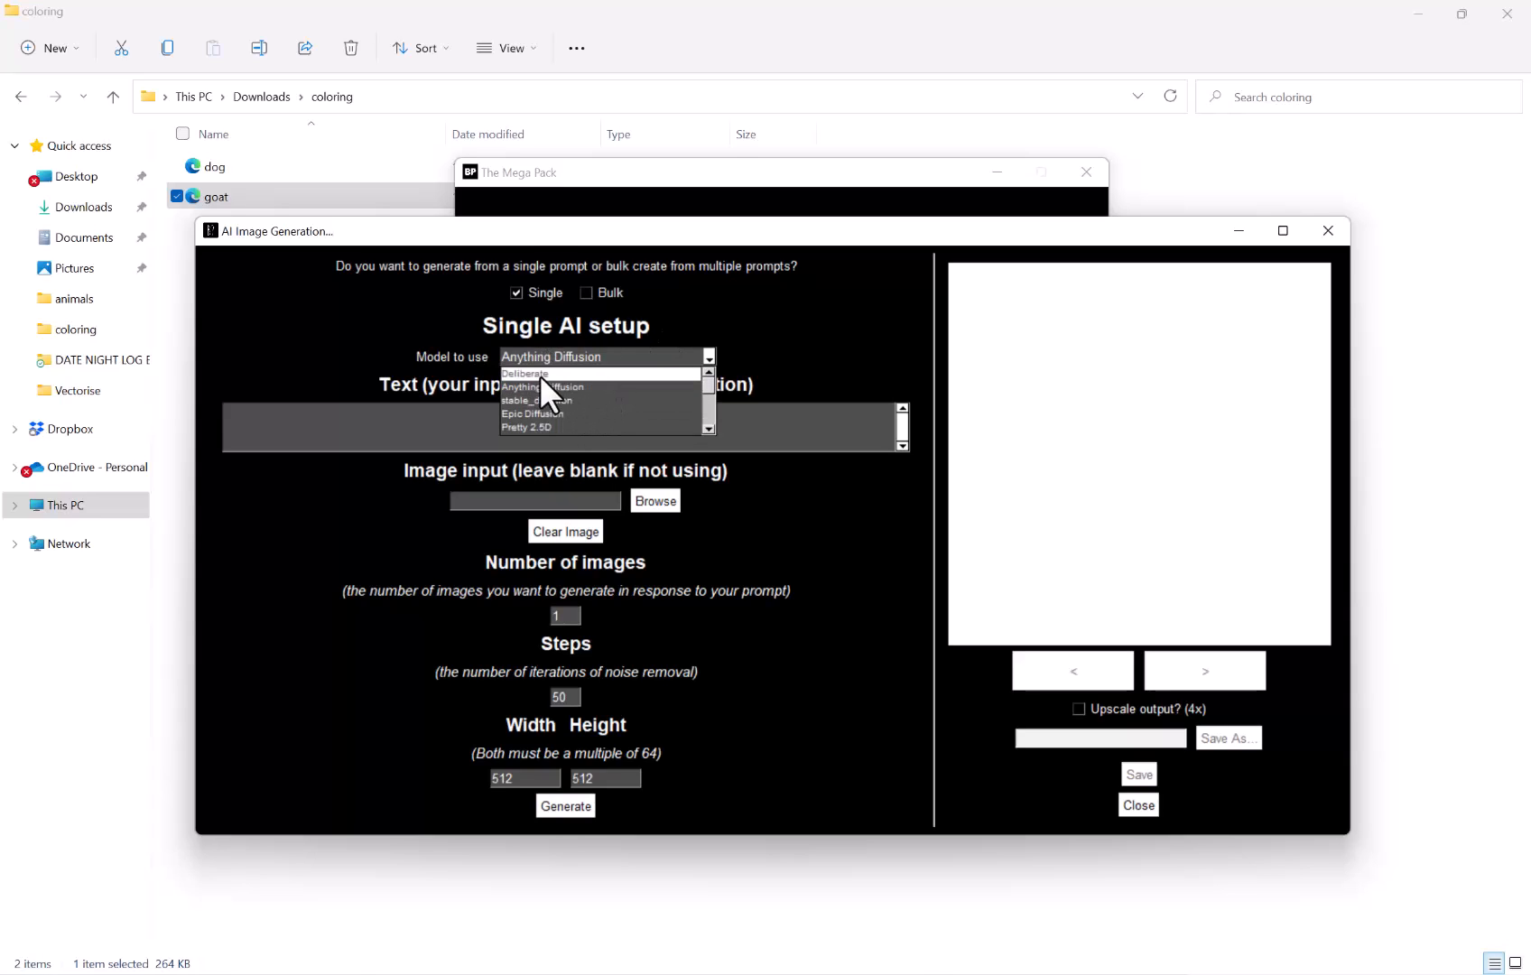
scroll(547, 379, "down", 3)
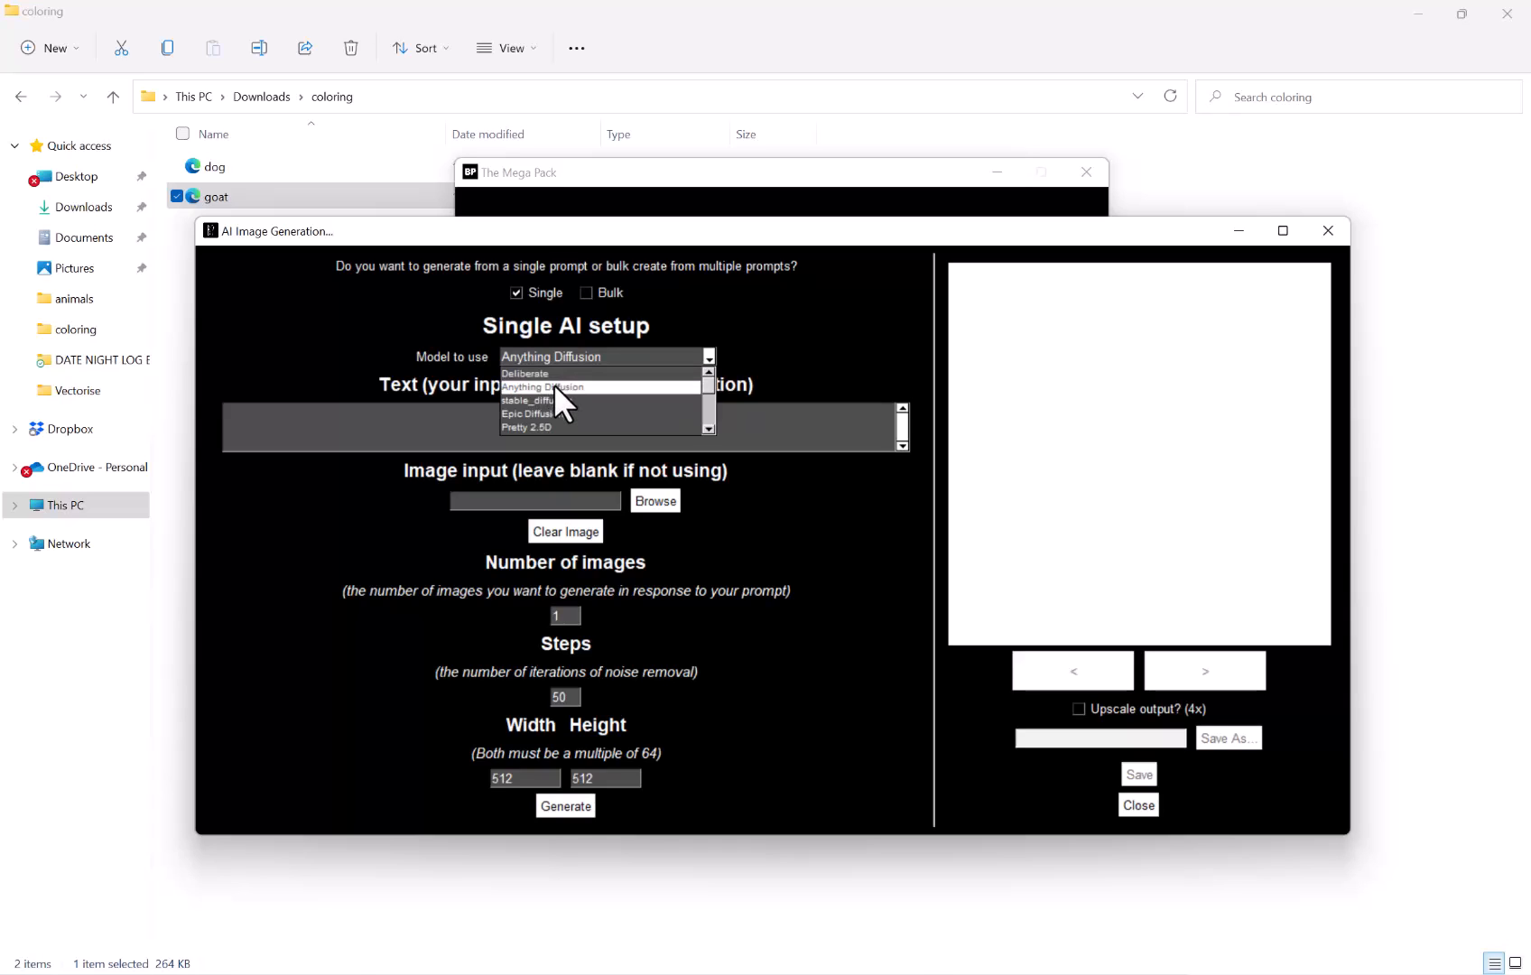
scroll(553, 384, "down", 4)
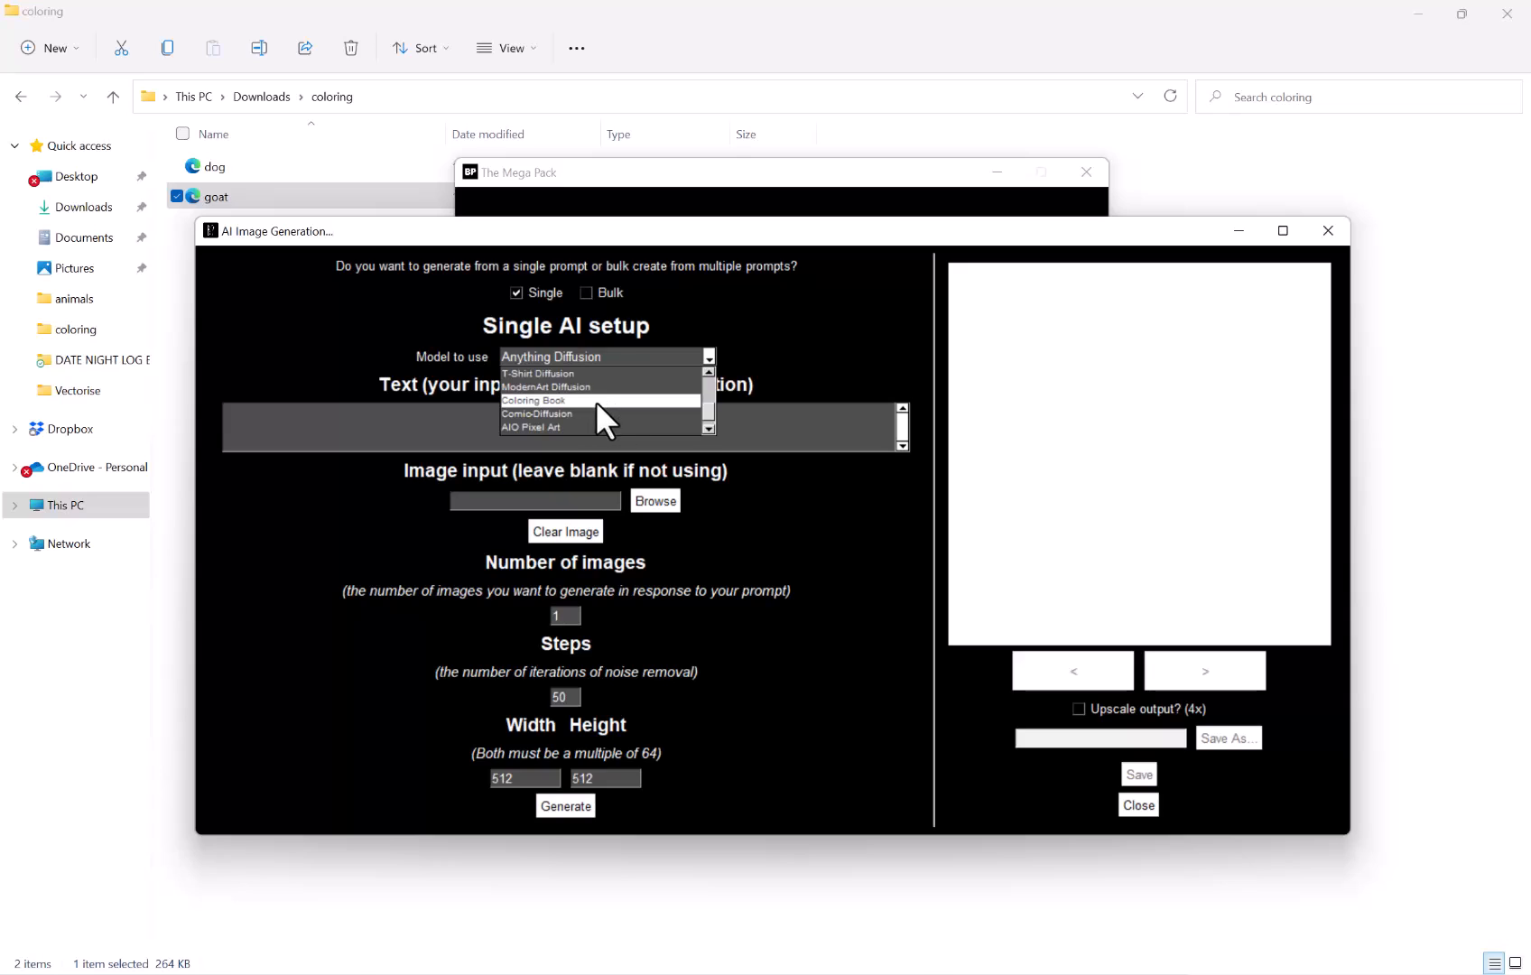
scroll(582, 402, "up", 7)
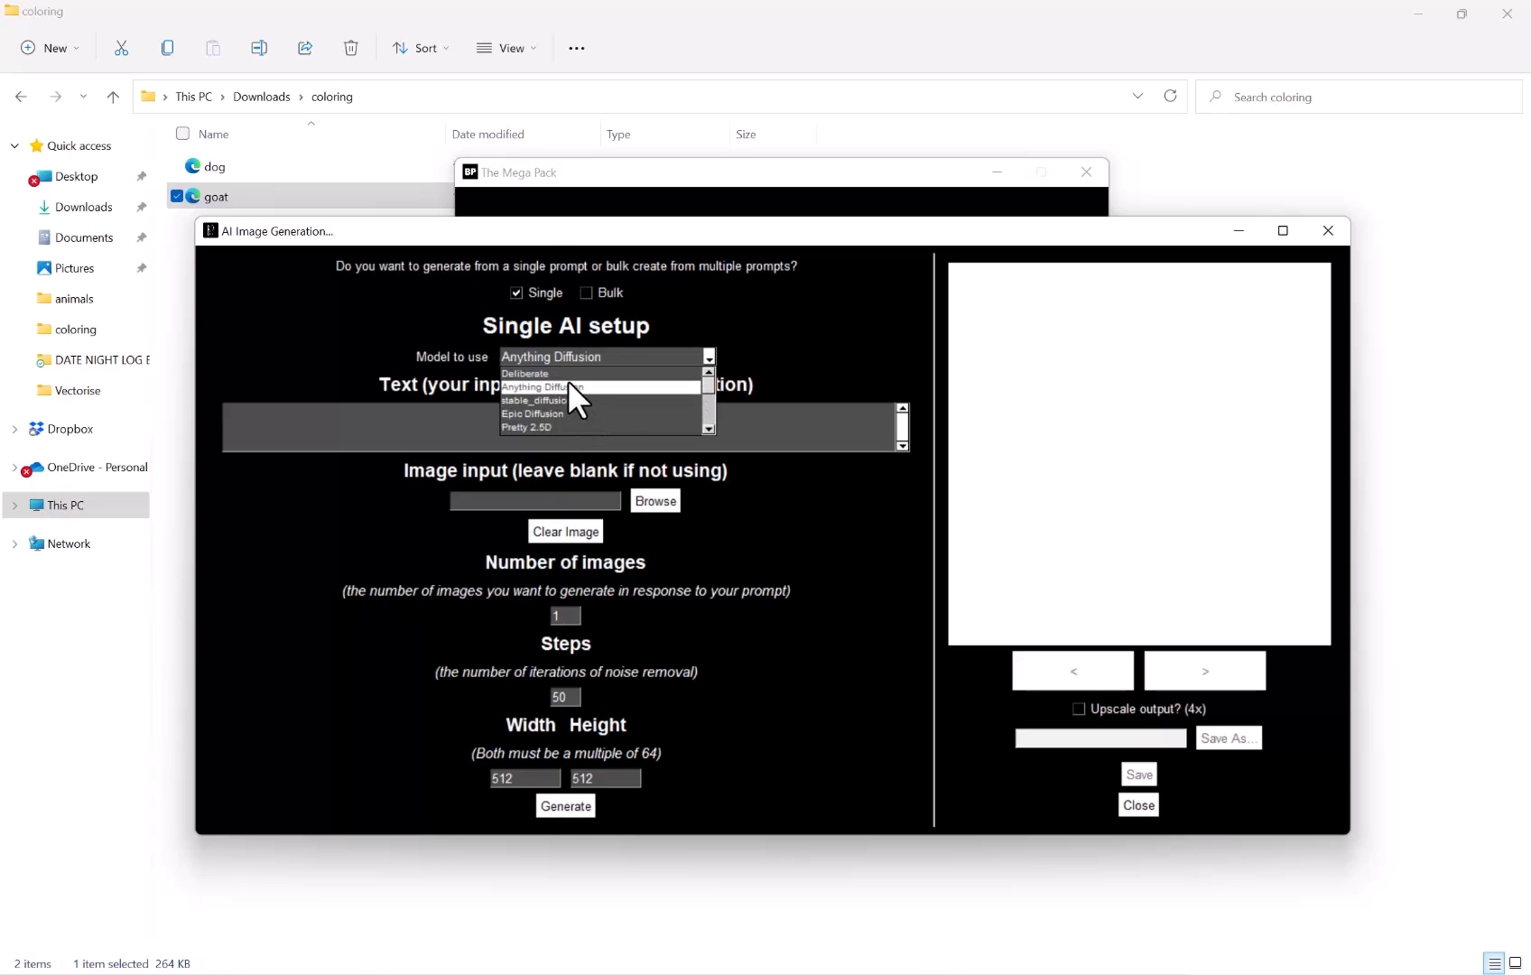
left_click(570, 373)
Start the prompt text with: kawaii dog wearing sunglasses smoking a cigar, (((white background)))
left_click(529, 423)
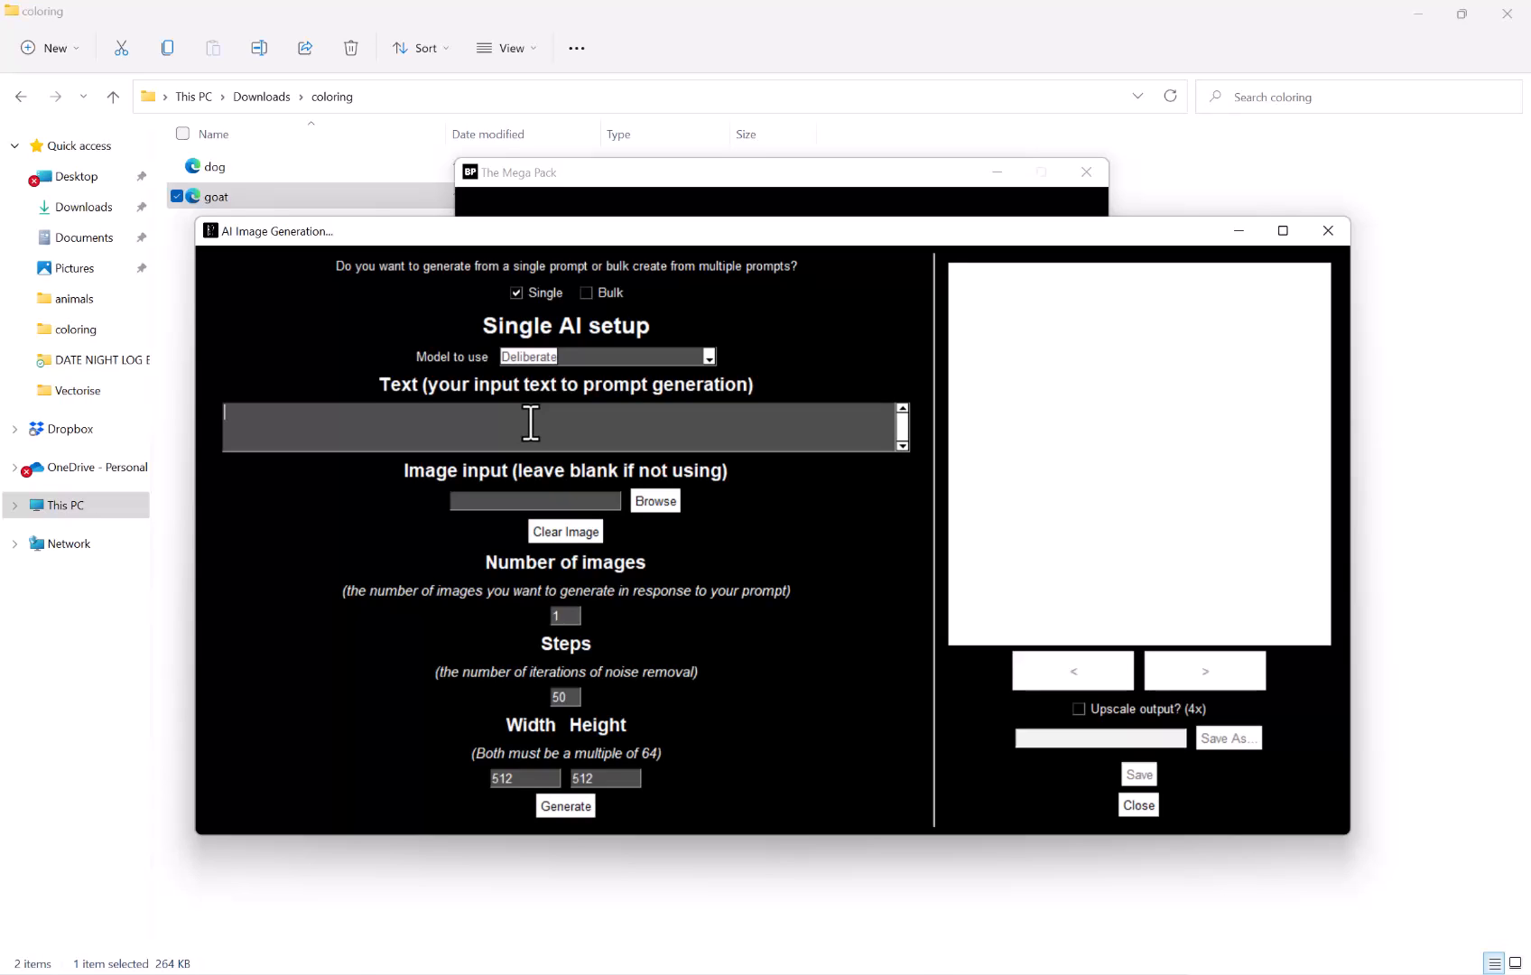
type("kawaii dog wearing sunglasses s")
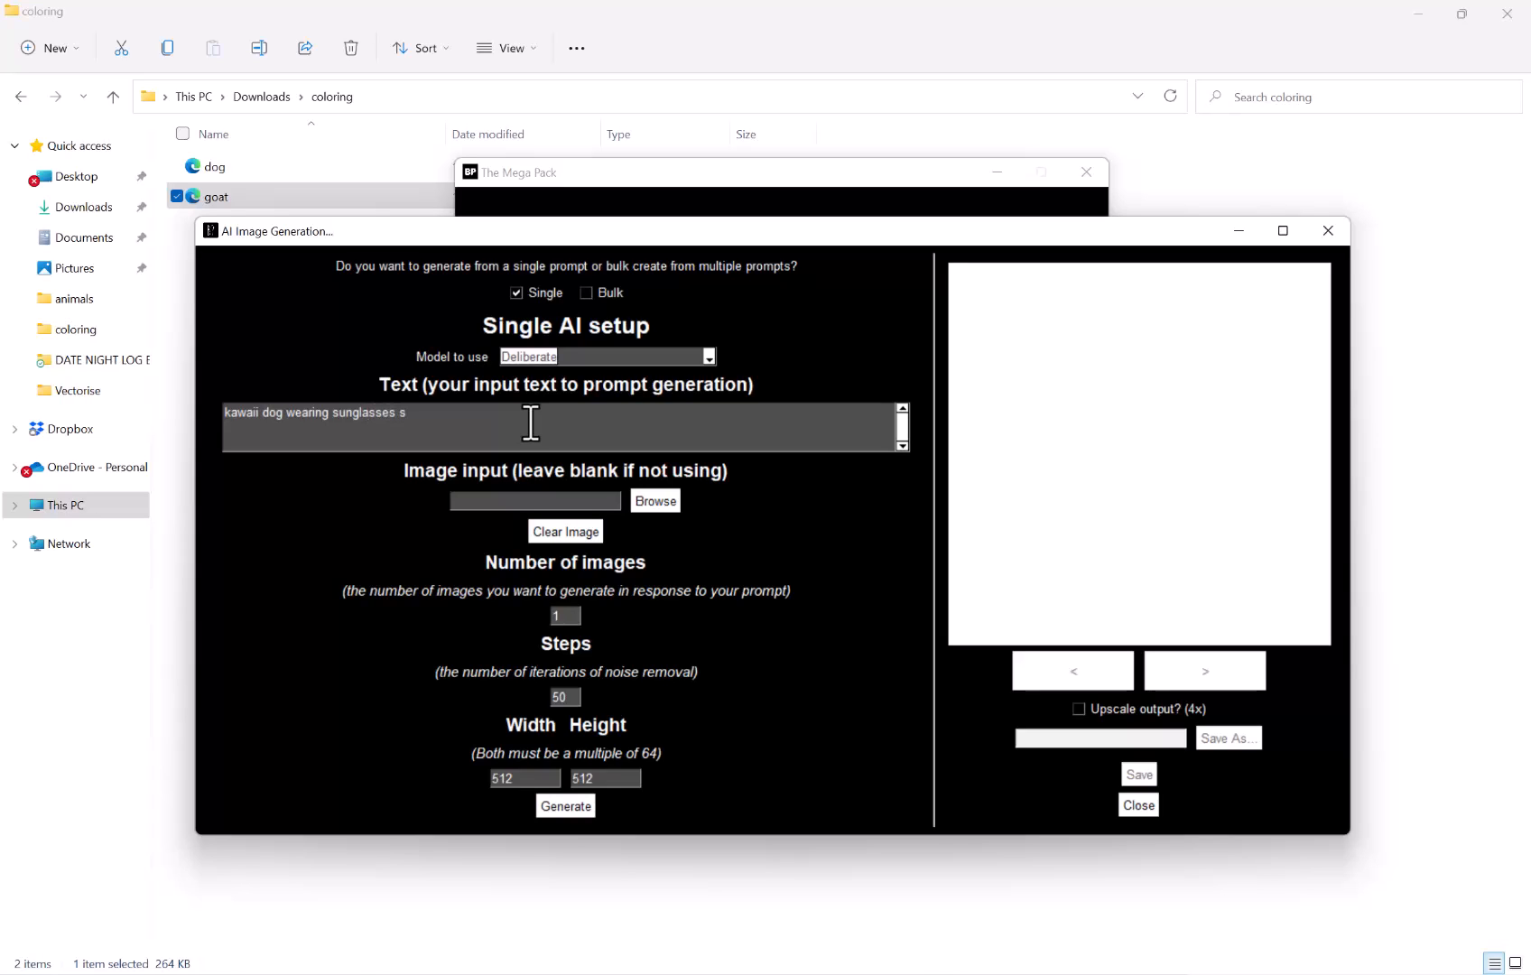
type("moking a cigar")
type(", (((")
type("white background)))")
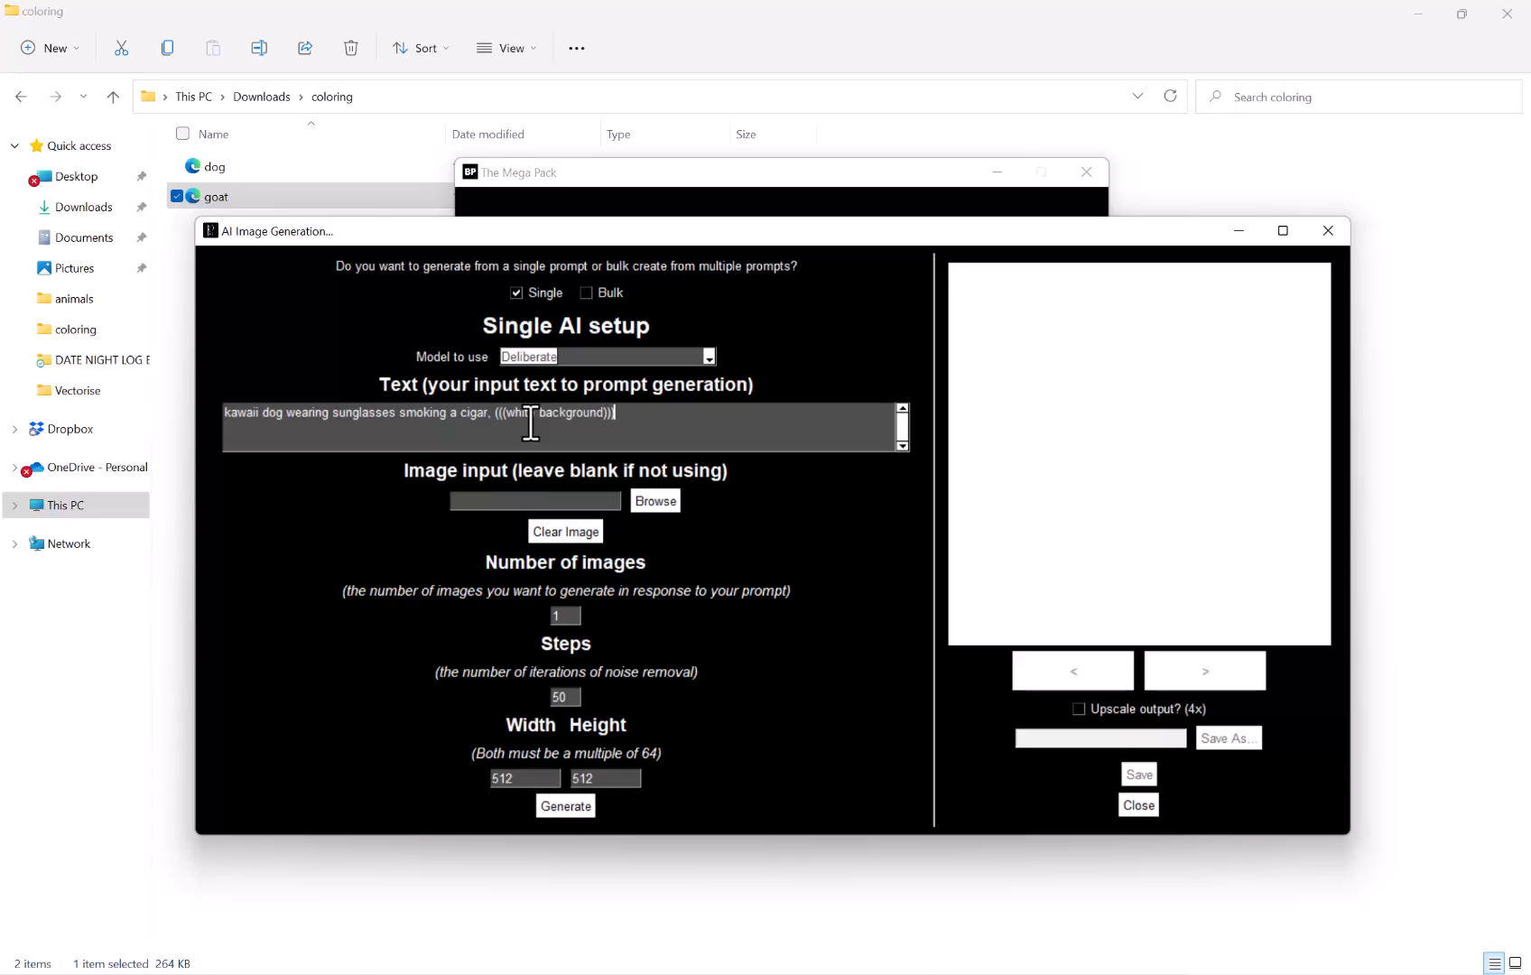
type(", coloring book, ((line art)), high re")
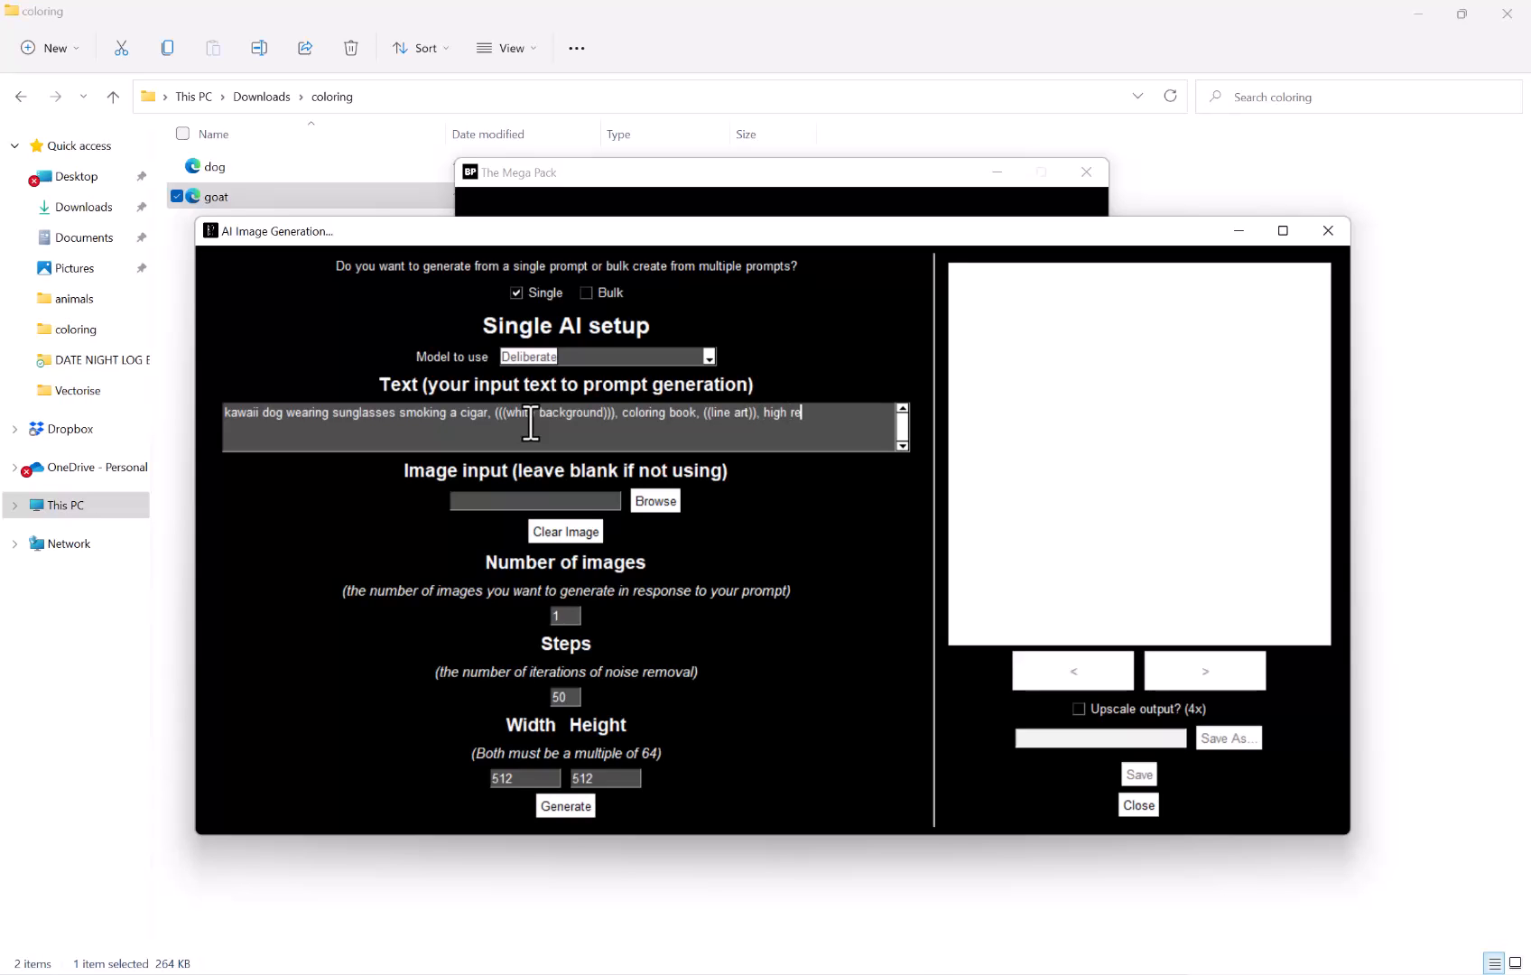
type("solution, (((black and white))), ((co")
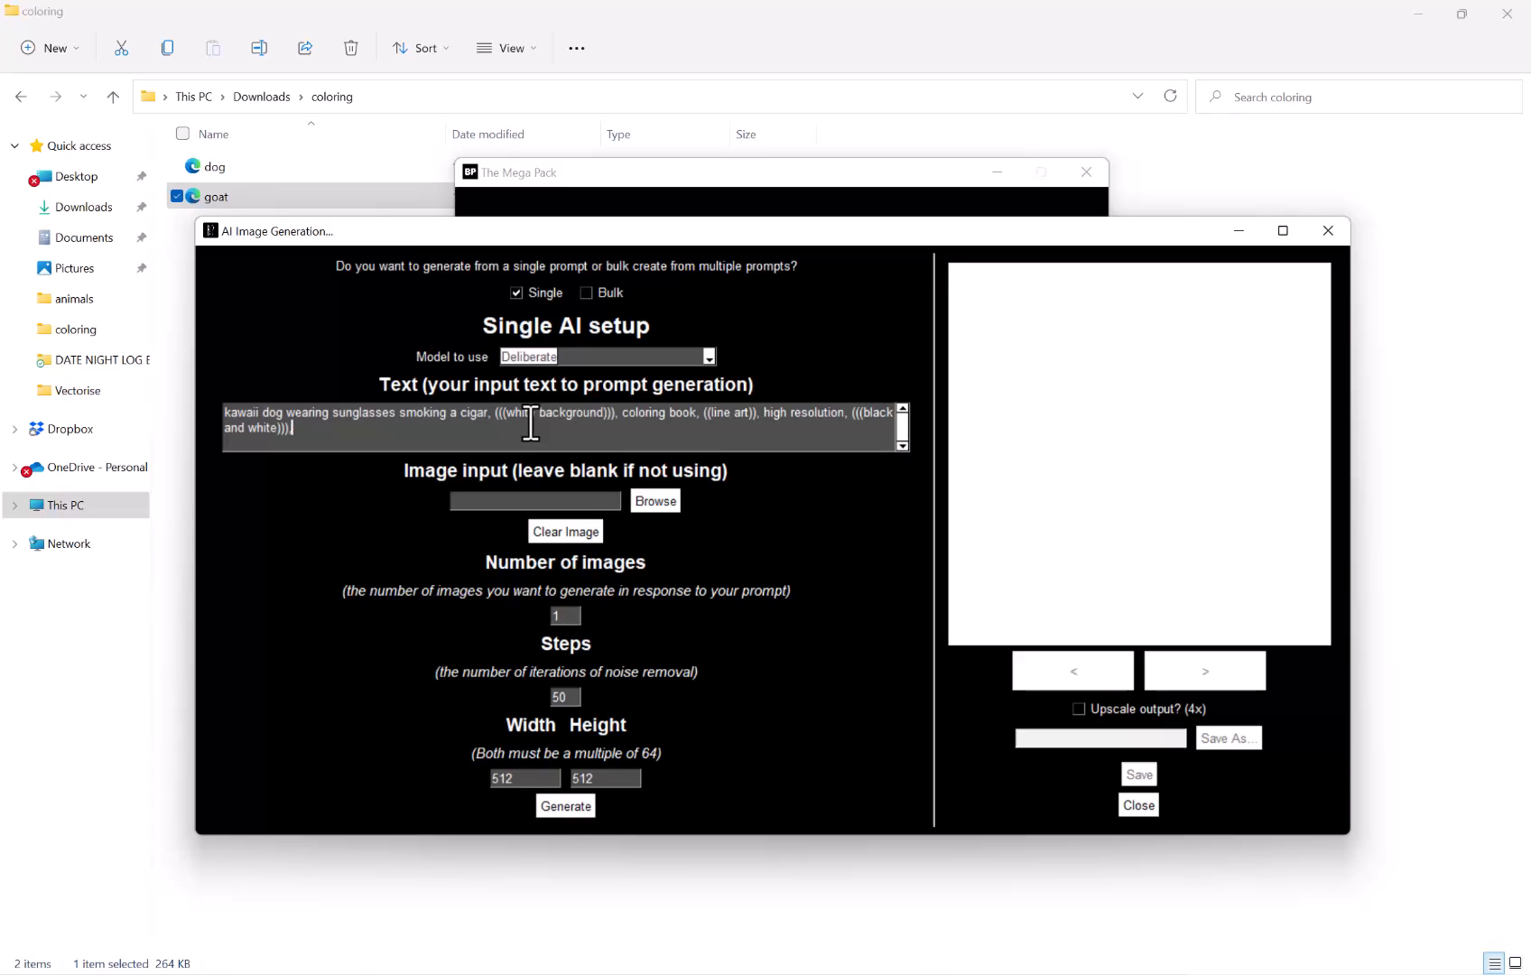
type("lorless)), (strong lines), monochrome")
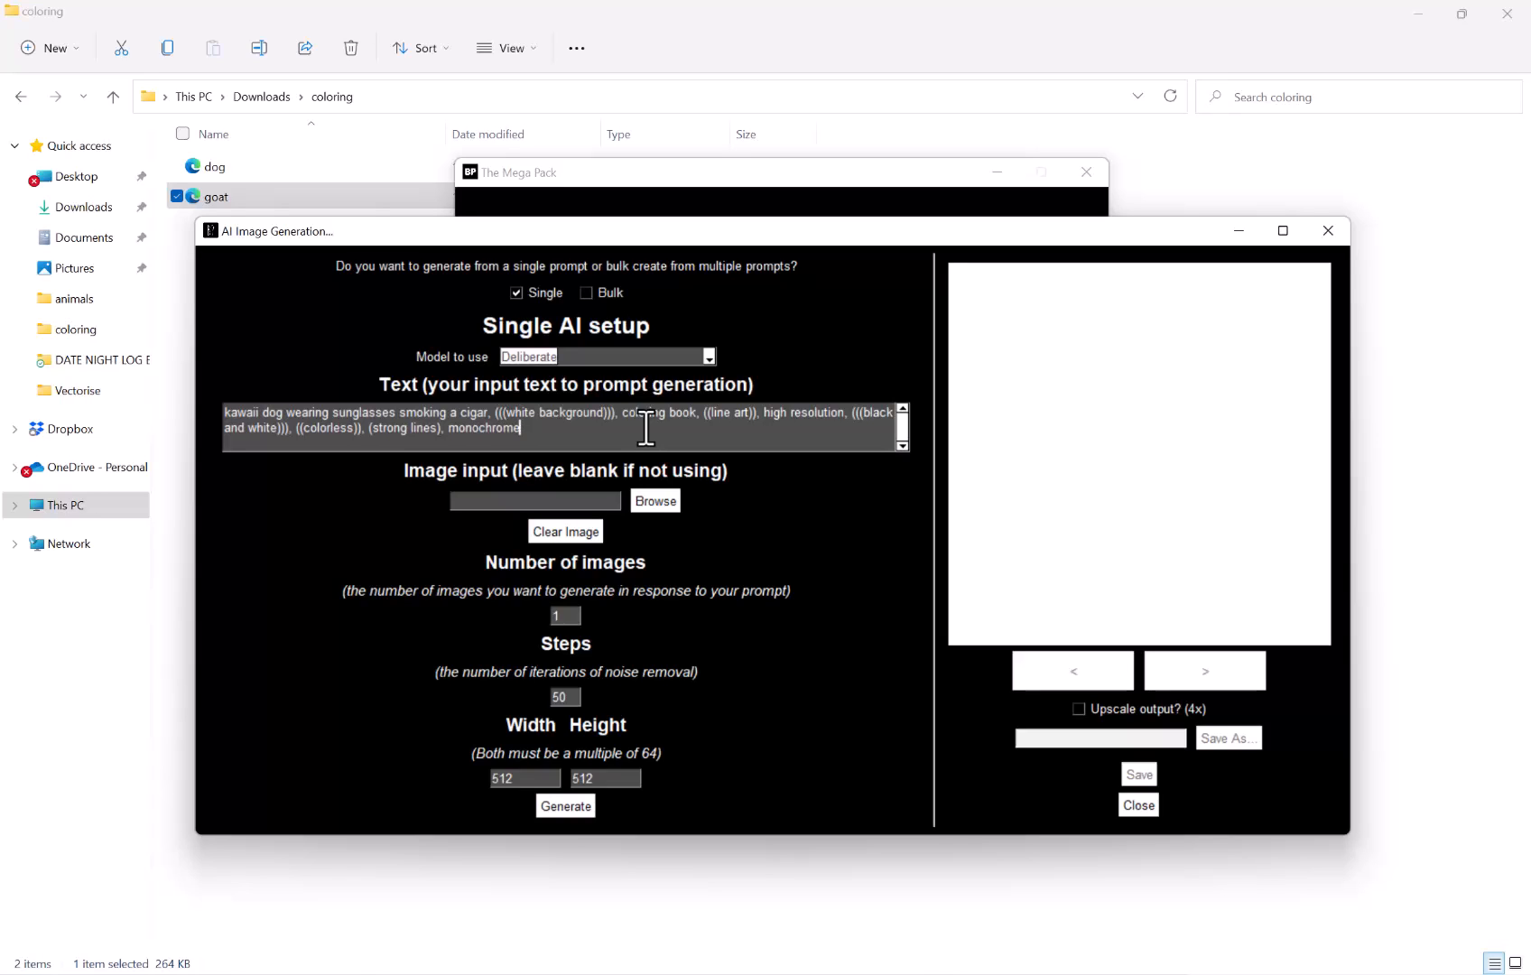
Add a ### separator line and begin the negative prompt with (((watermark))), ((text)), ((color)),
key("Return")
key("Return")
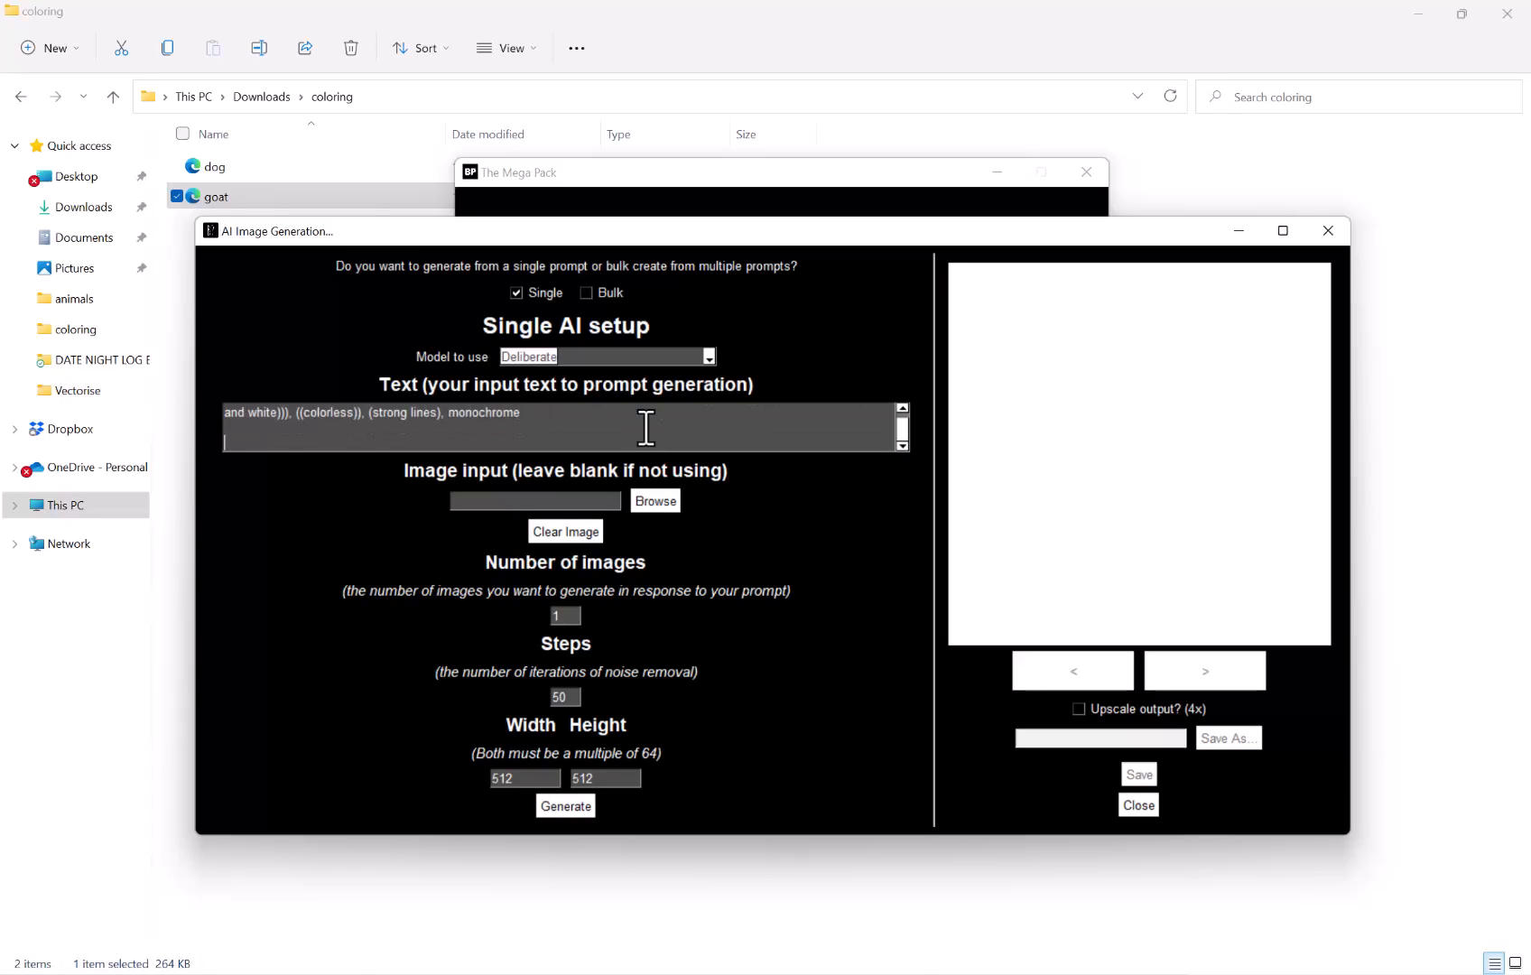
type("#")
type("##")
key("Return")
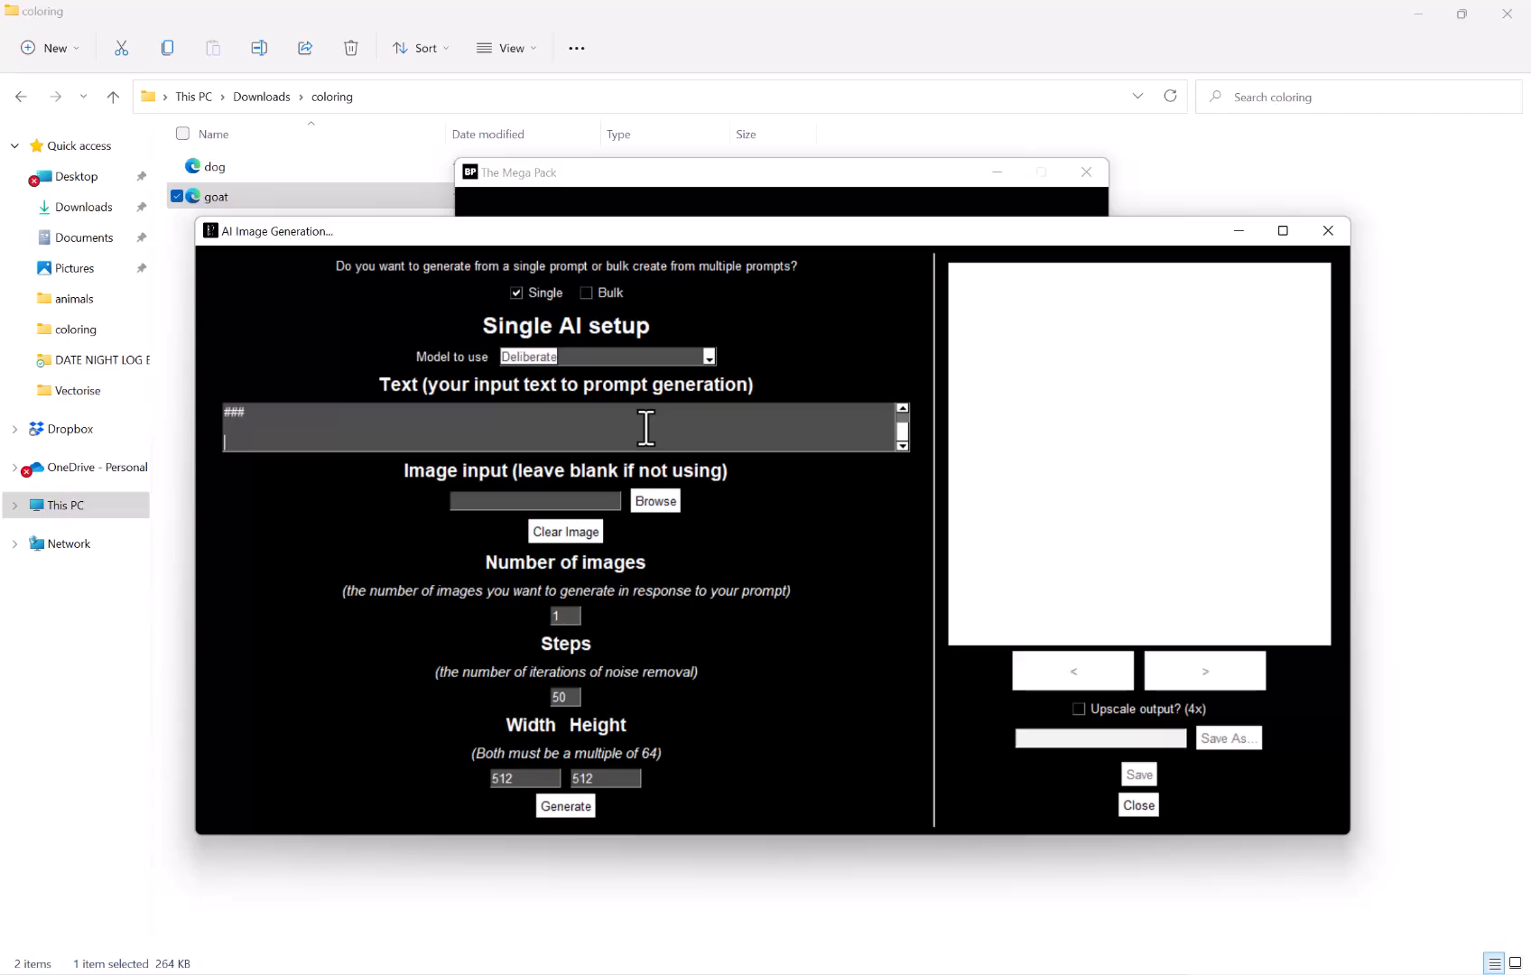
type("((water")
key("BackSpace")
key("BackSpace")
key("BackSpace")
key("BackSpace")
key("BackSpace")
type("(watermark))), ((text)), ((color)),")
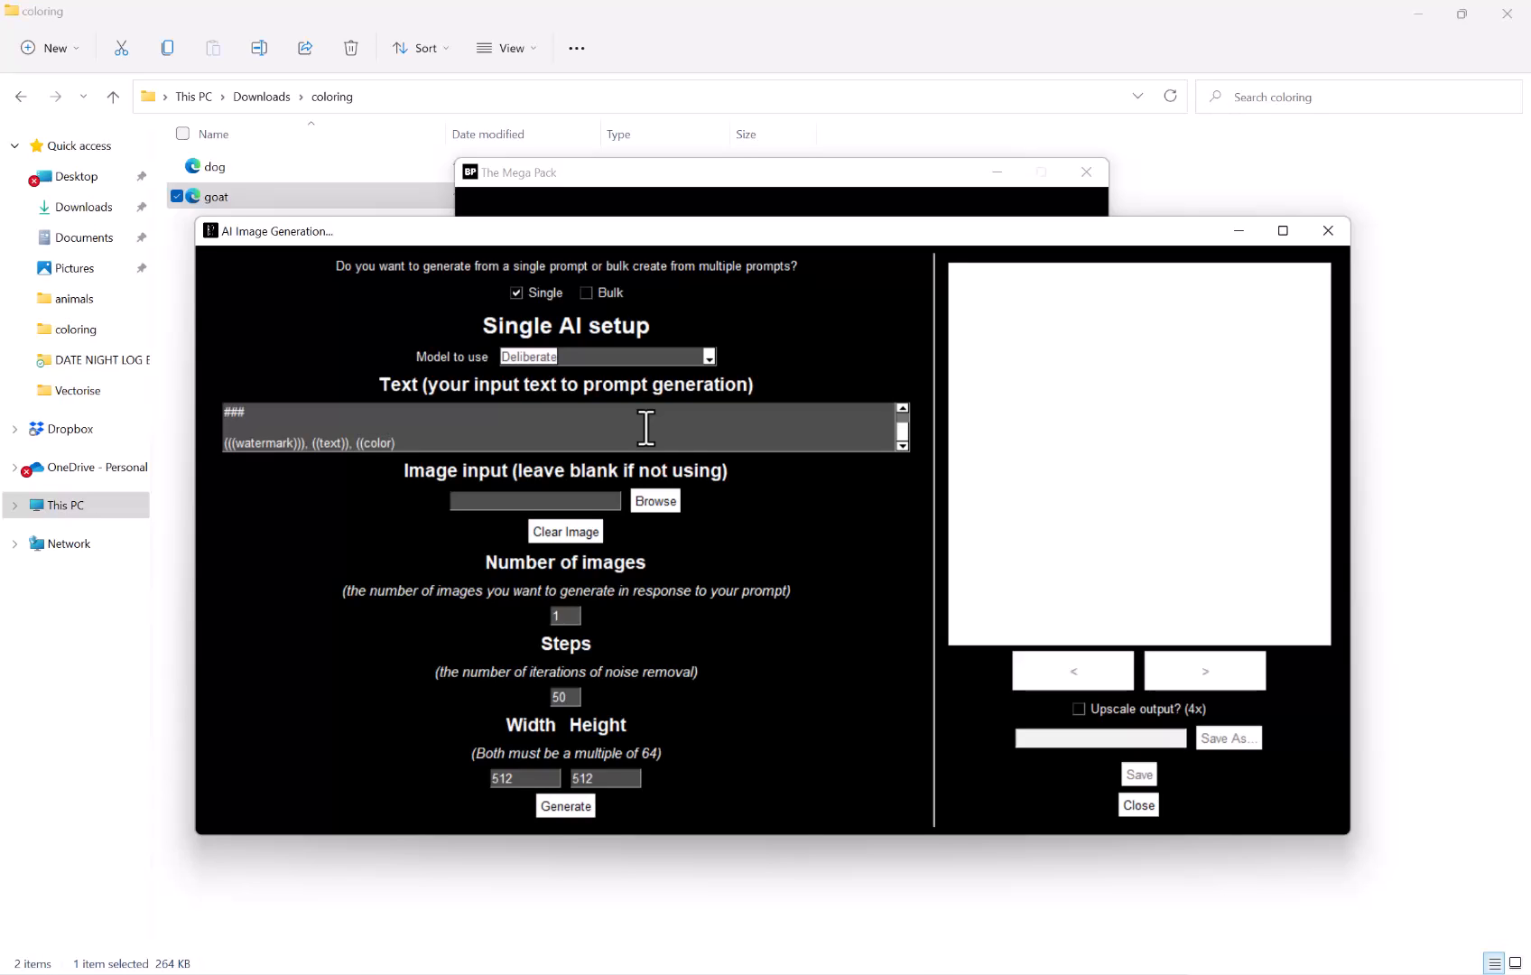
Continue the negative prompt with ((solid blocks of black)), ((shading)), gradient, shadows, noisy, ((blurred))
type("((solid blocks of black)), ((shad")
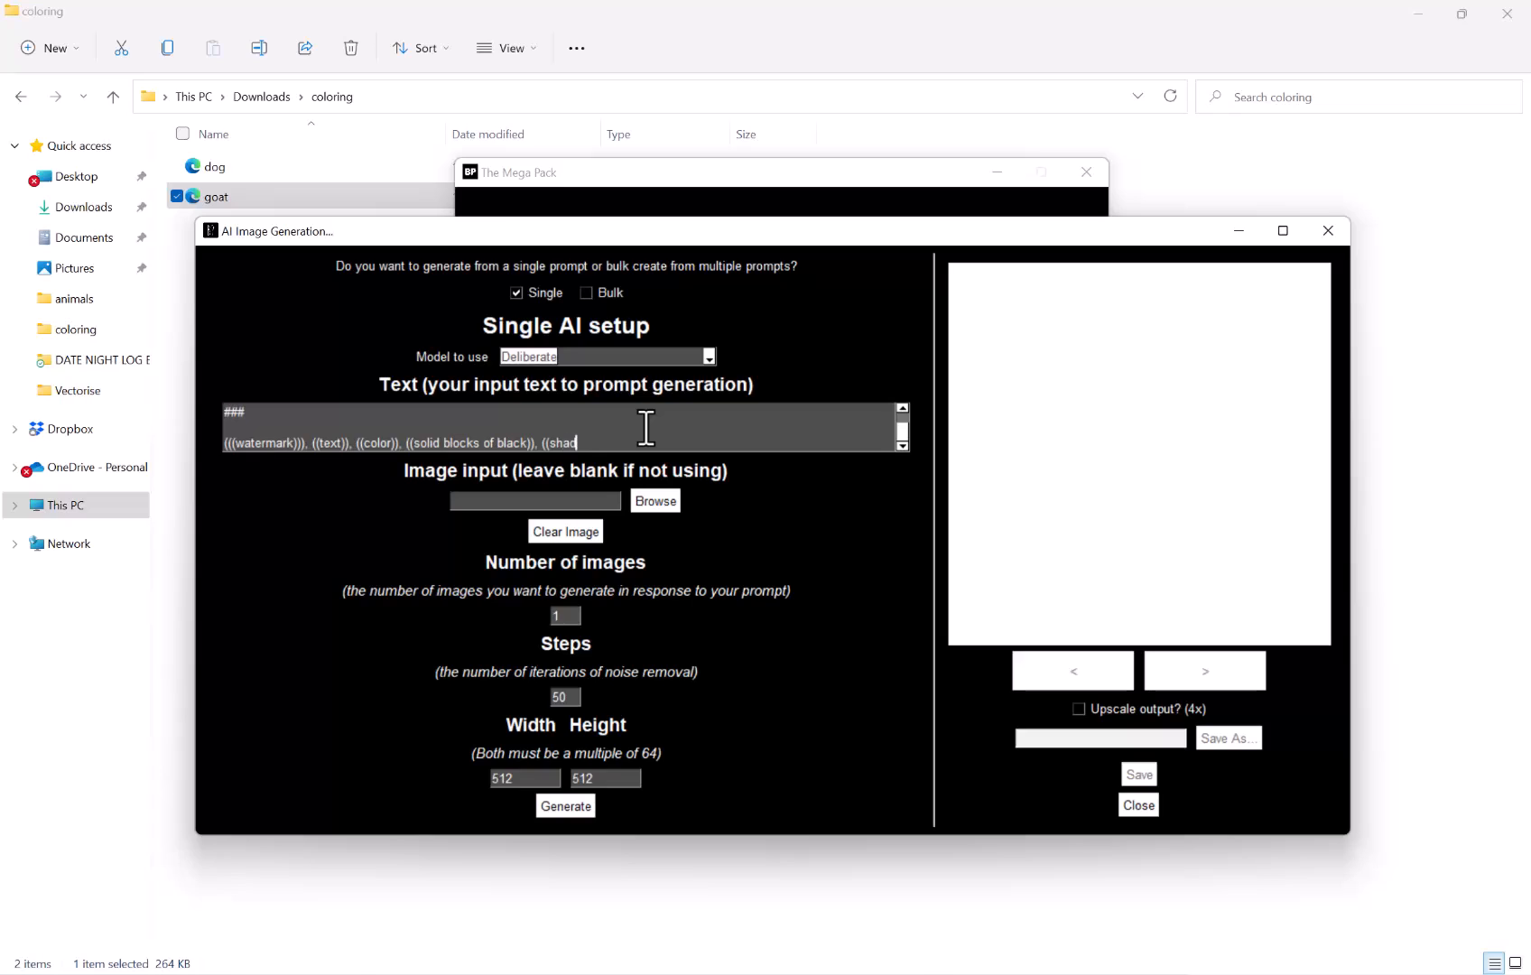
type("ing)), gradient, sho")
key("BackSpace")
type("adows, noisy, ((blurred)")
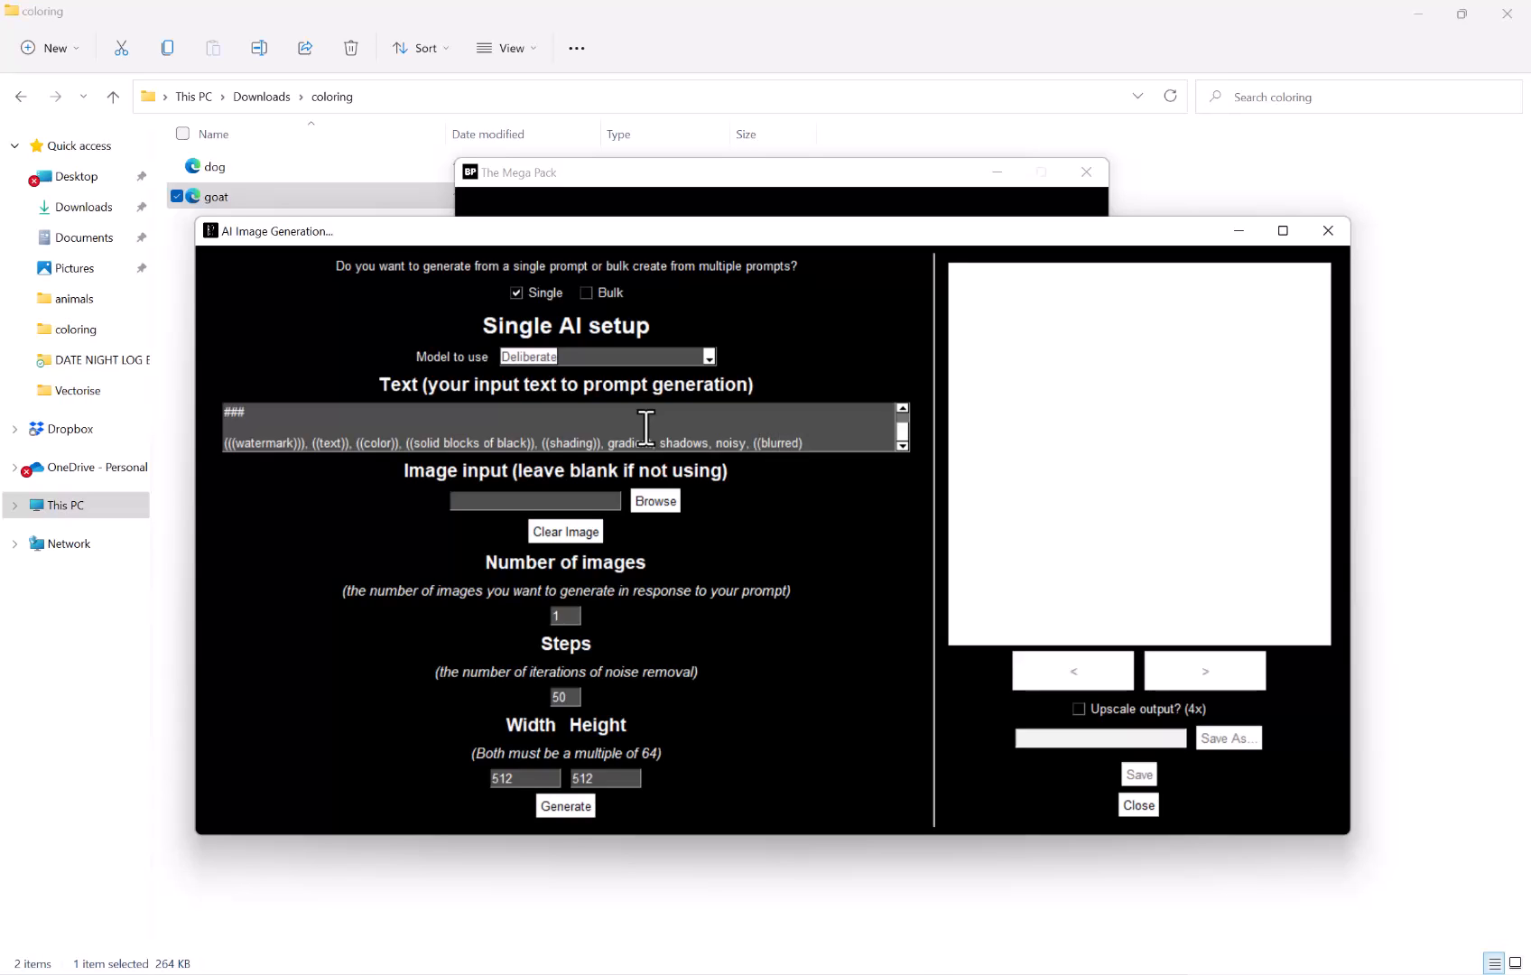
Review the prompt text, selecting the subject phrase at its start
scroll(648, 427, "up", 2)
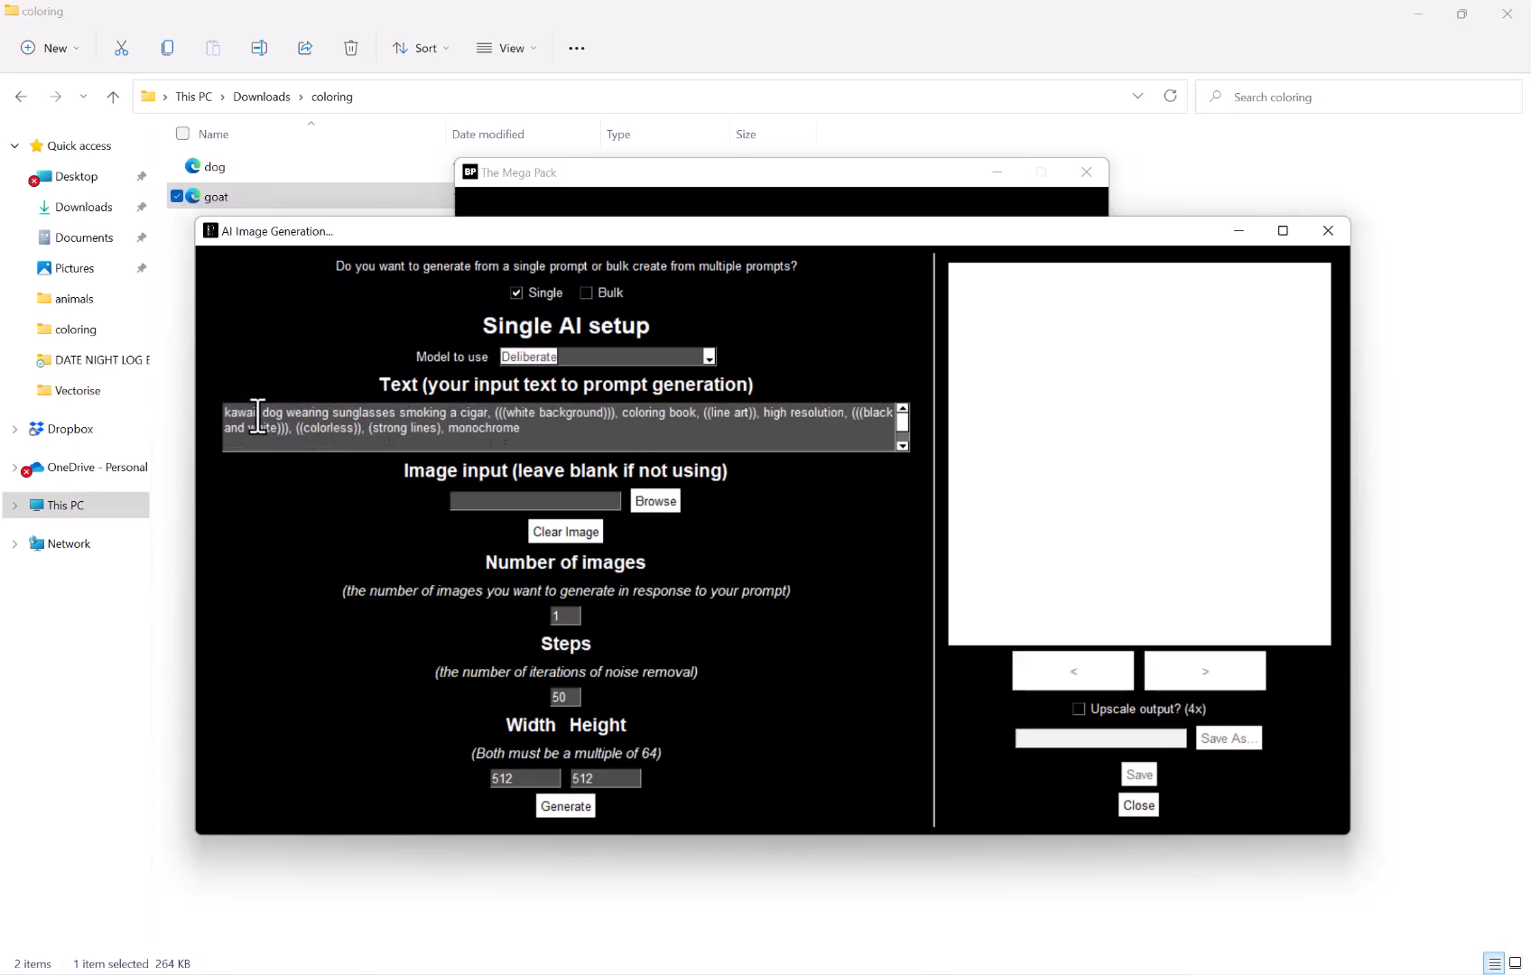
left_click_drag(227, 418, 493, 418)
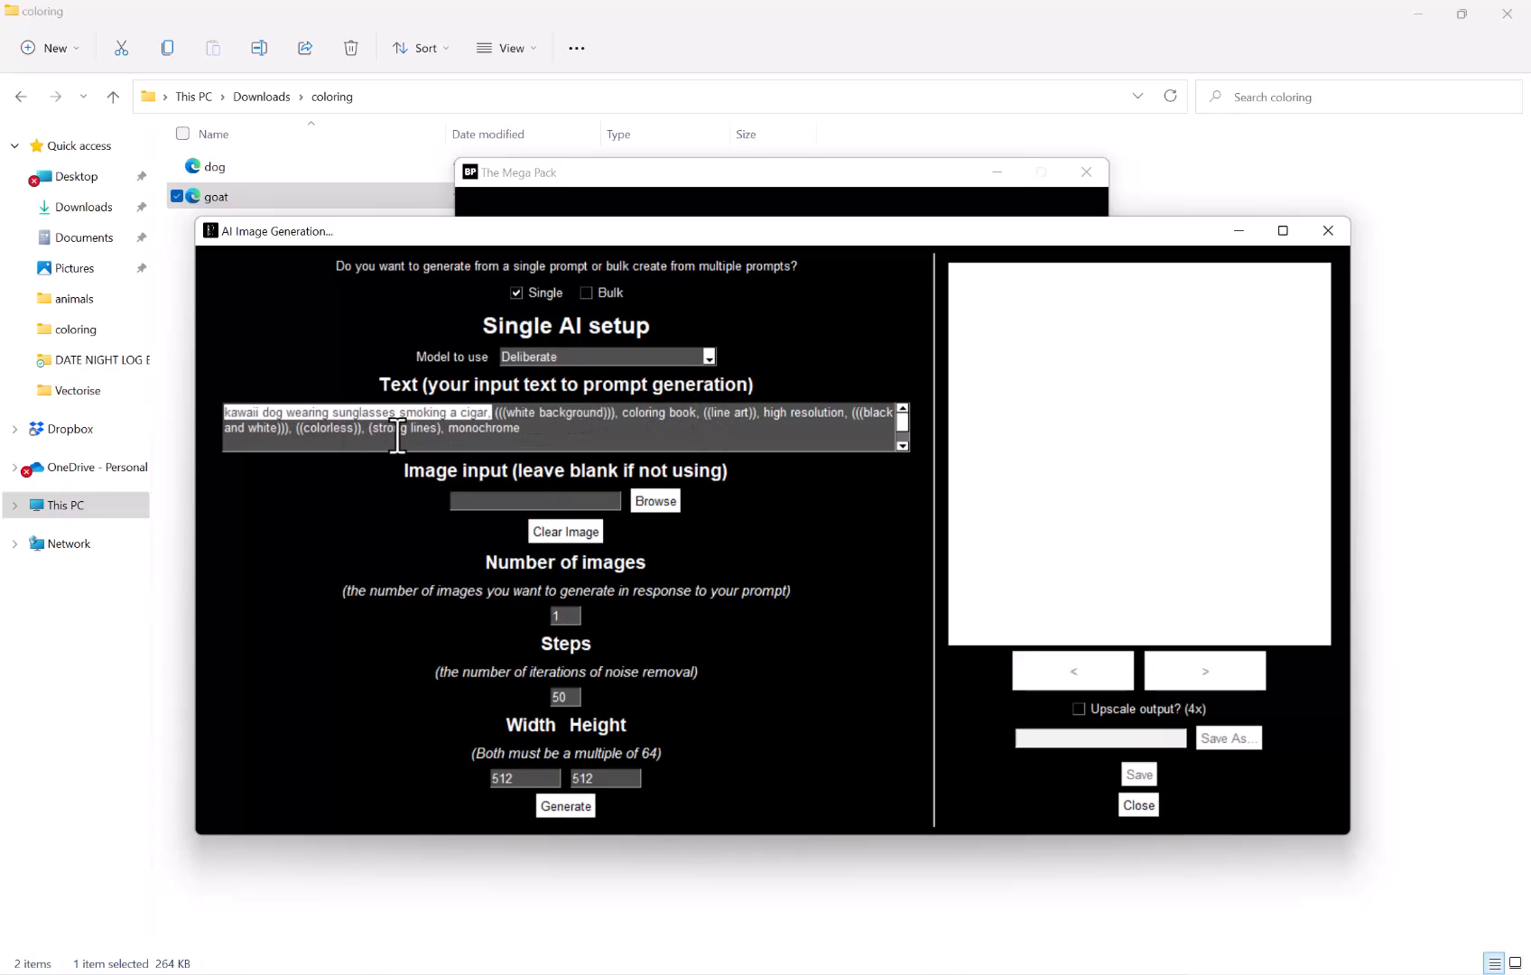
scroll(415, 426, "down", 2)
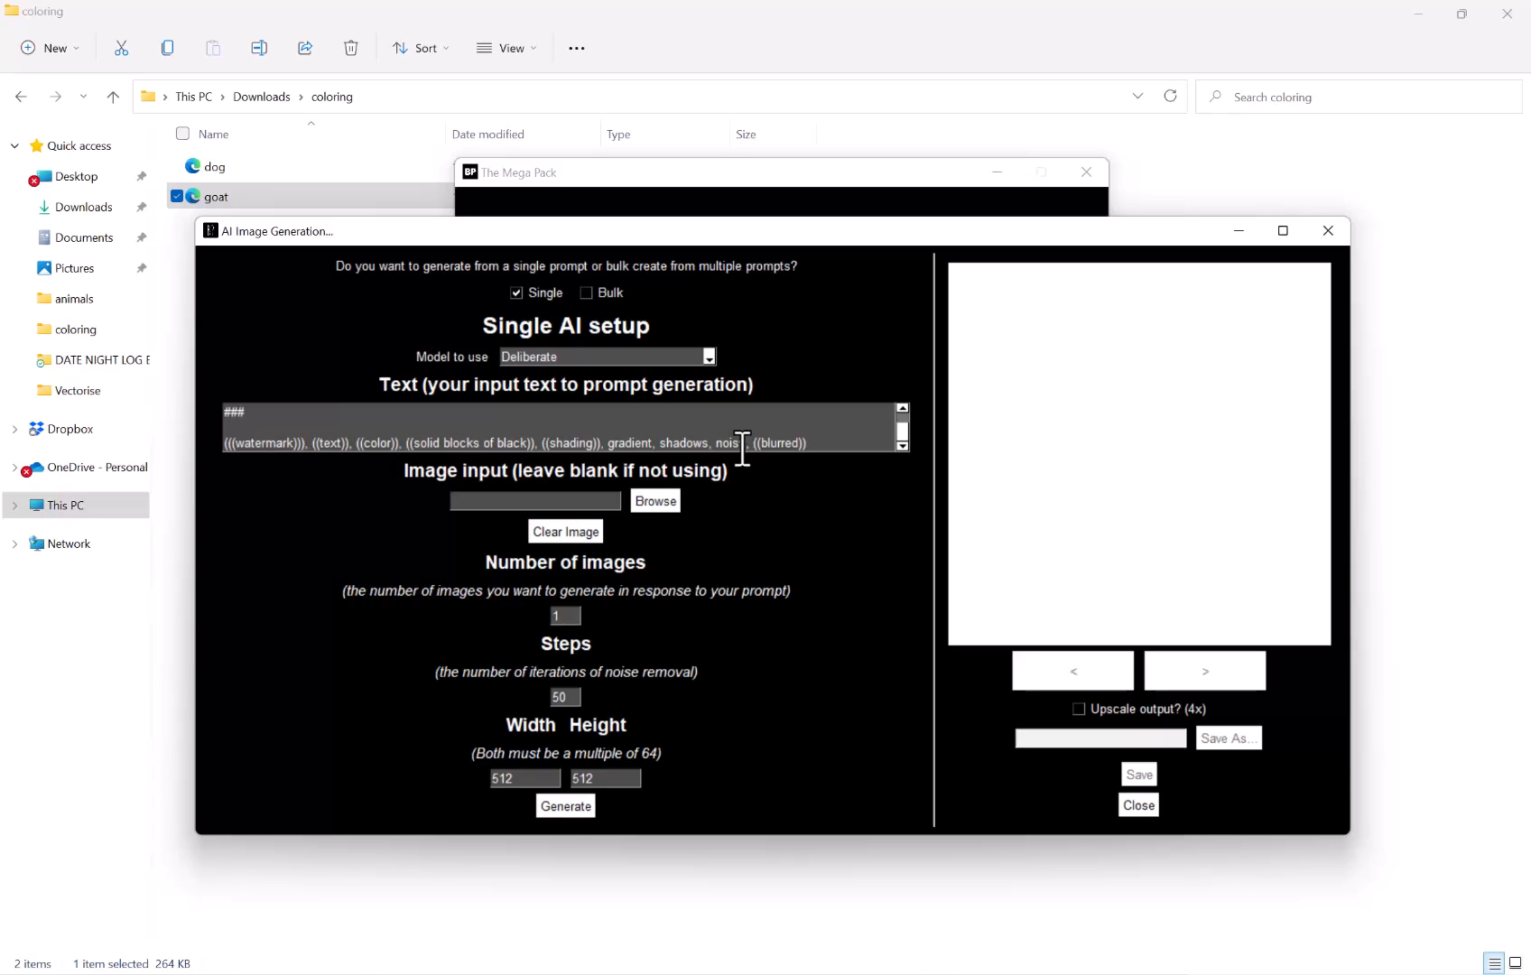
scroll(741, 447, "up", 3)
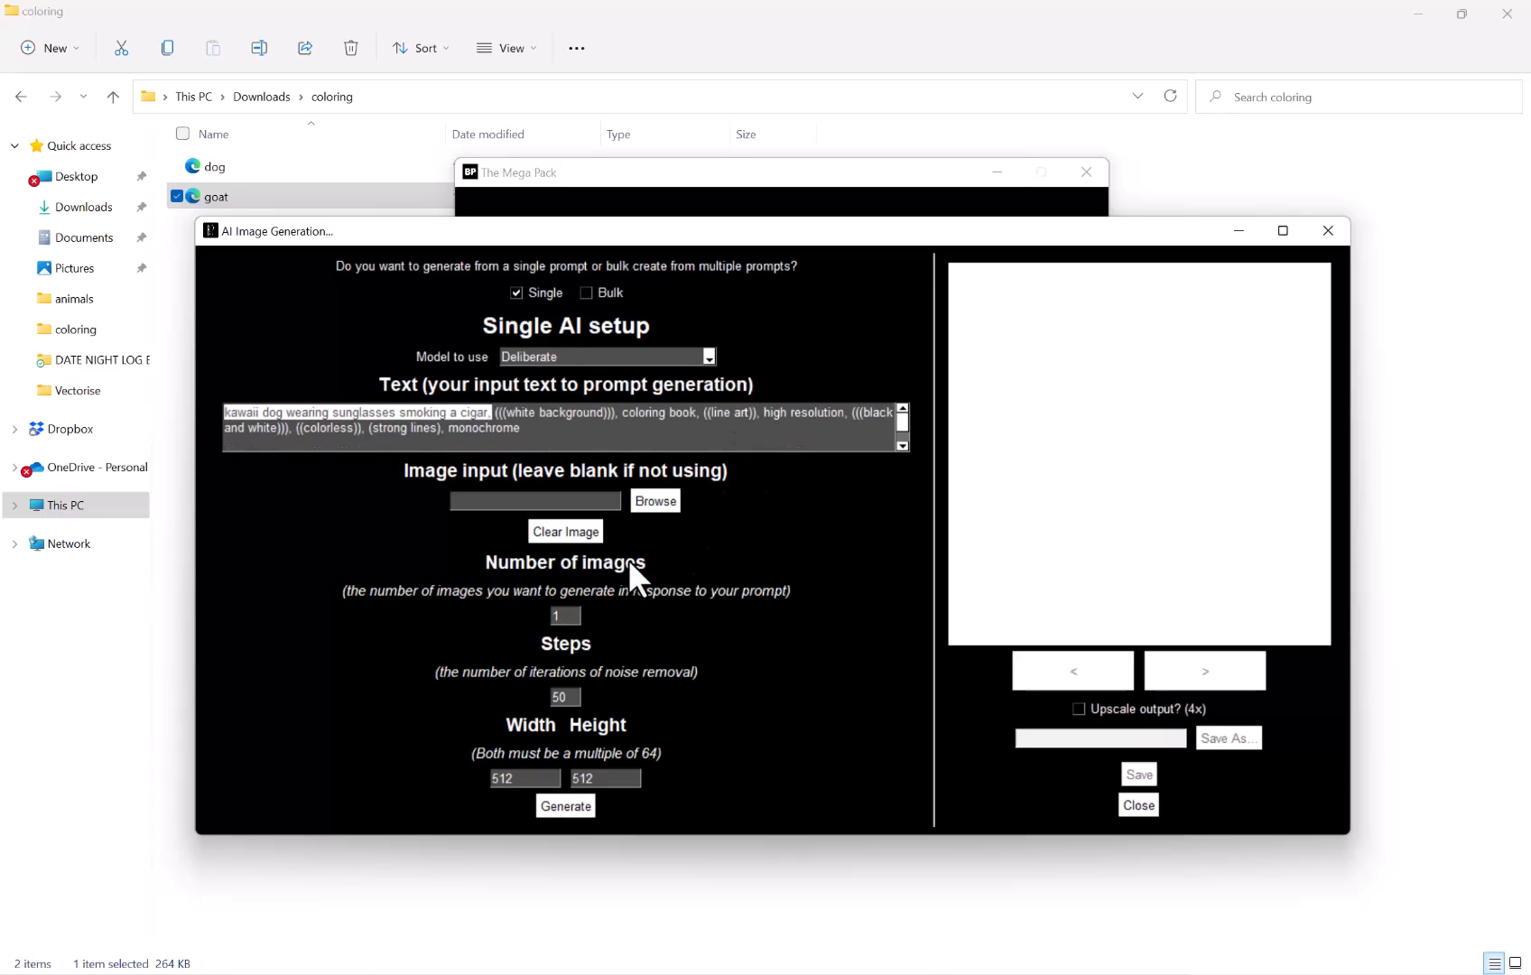
Set the number of images to 8 and the width to 768, then generate the images
double_click(576, 616)
type("8")
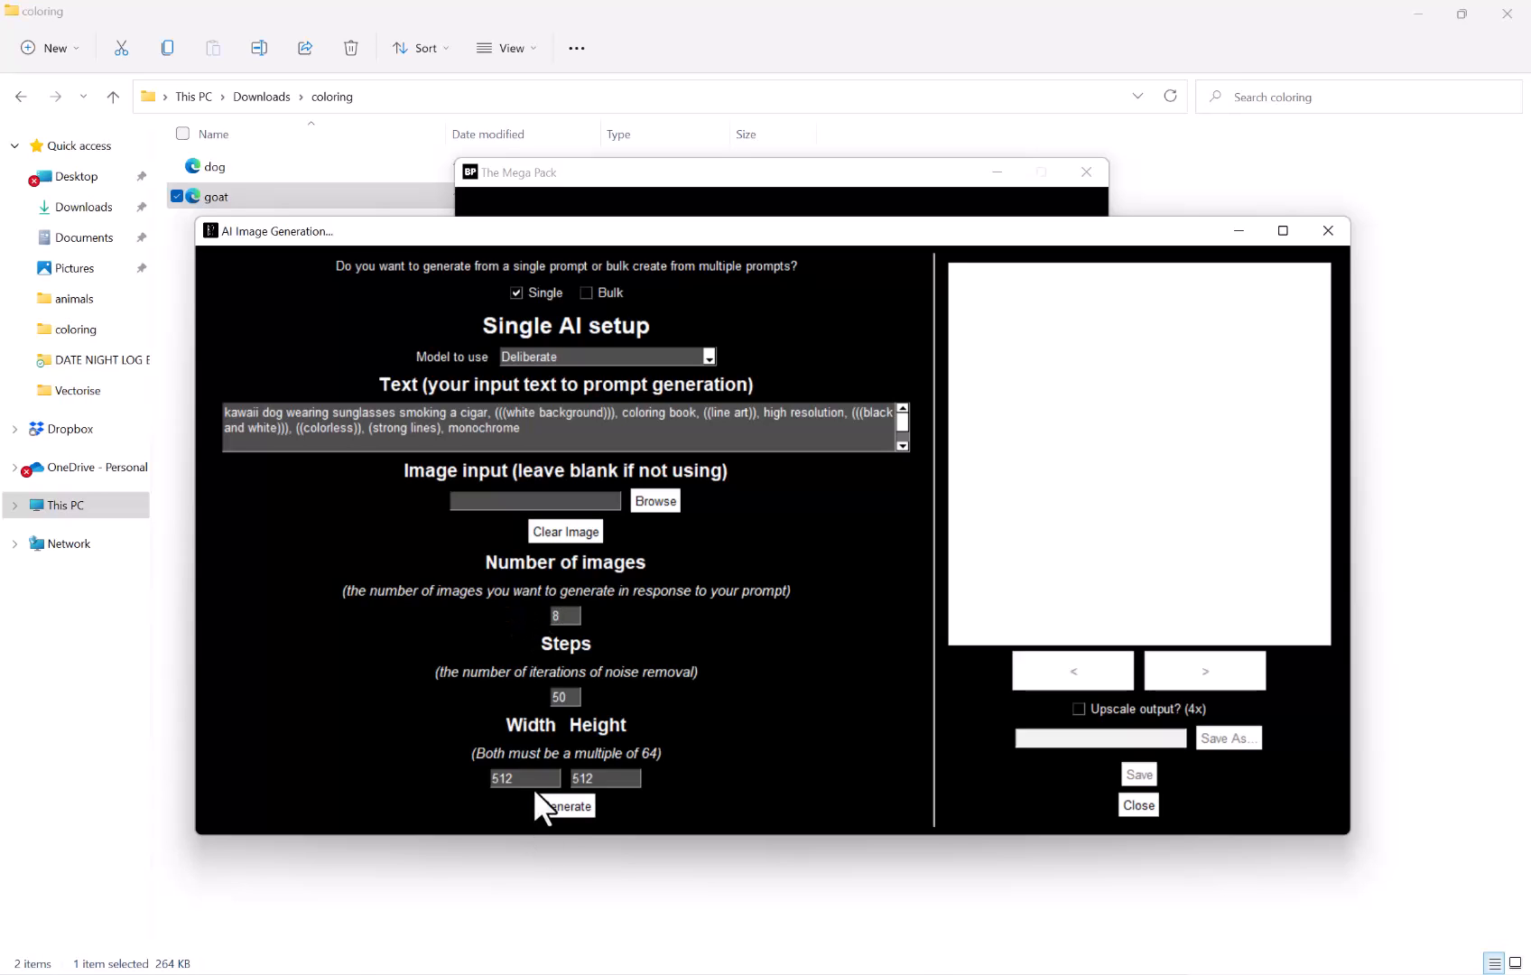
double_click(503, 778)
type("768")
left_click(588, 805)
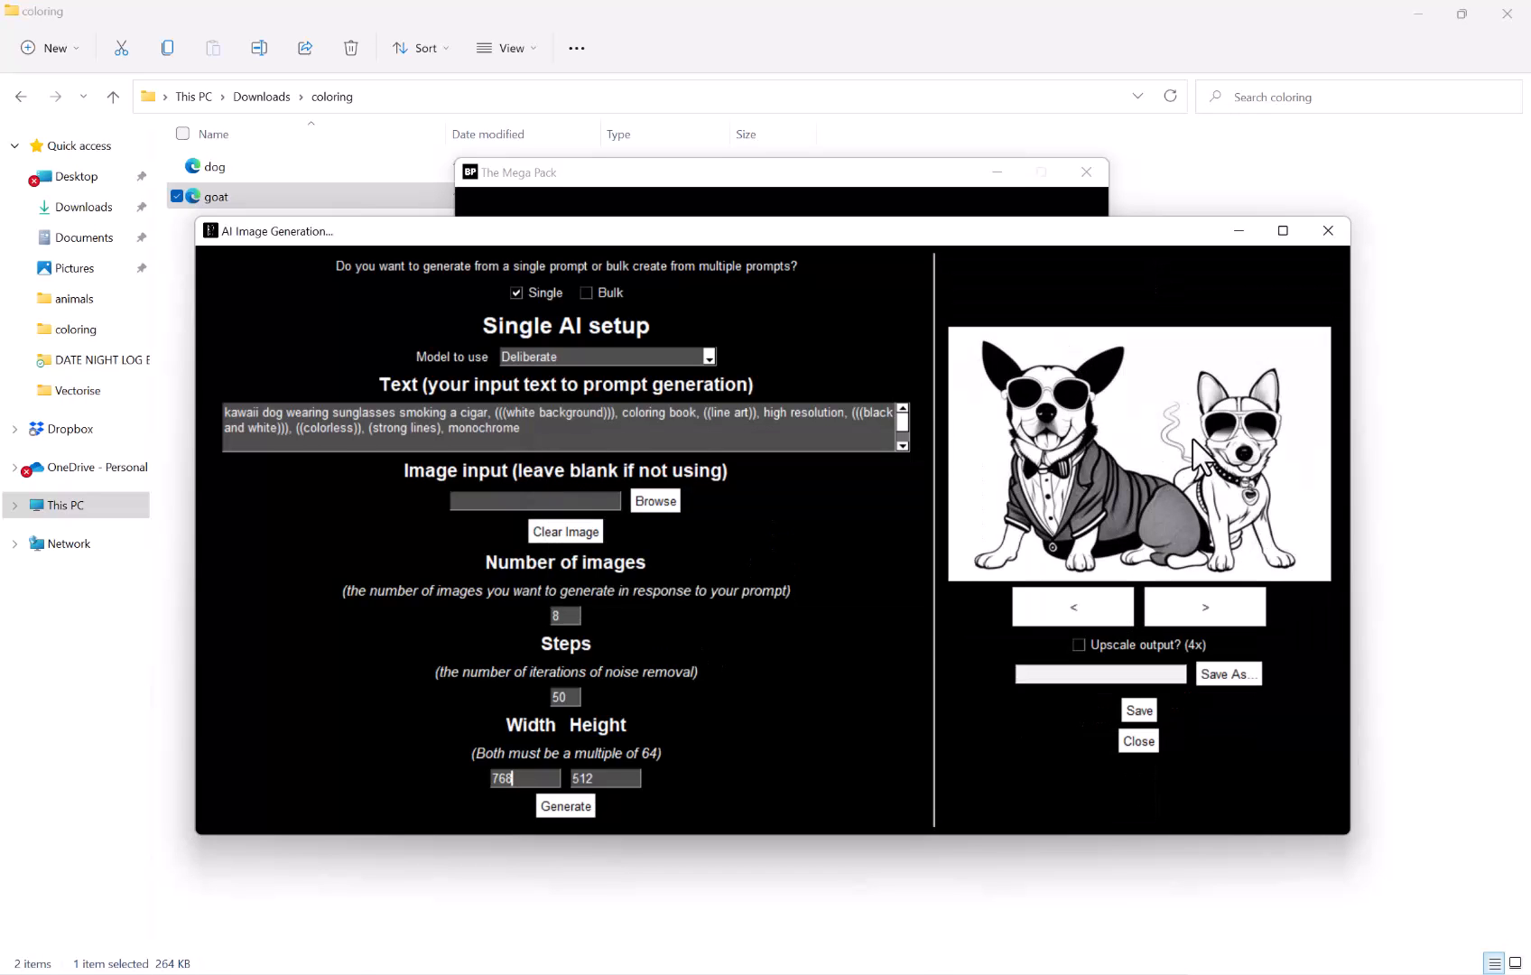
Browse through the generated images and settle on the dog smoking a cigar
left_click(1202, 611)
left_click(1206, 598)
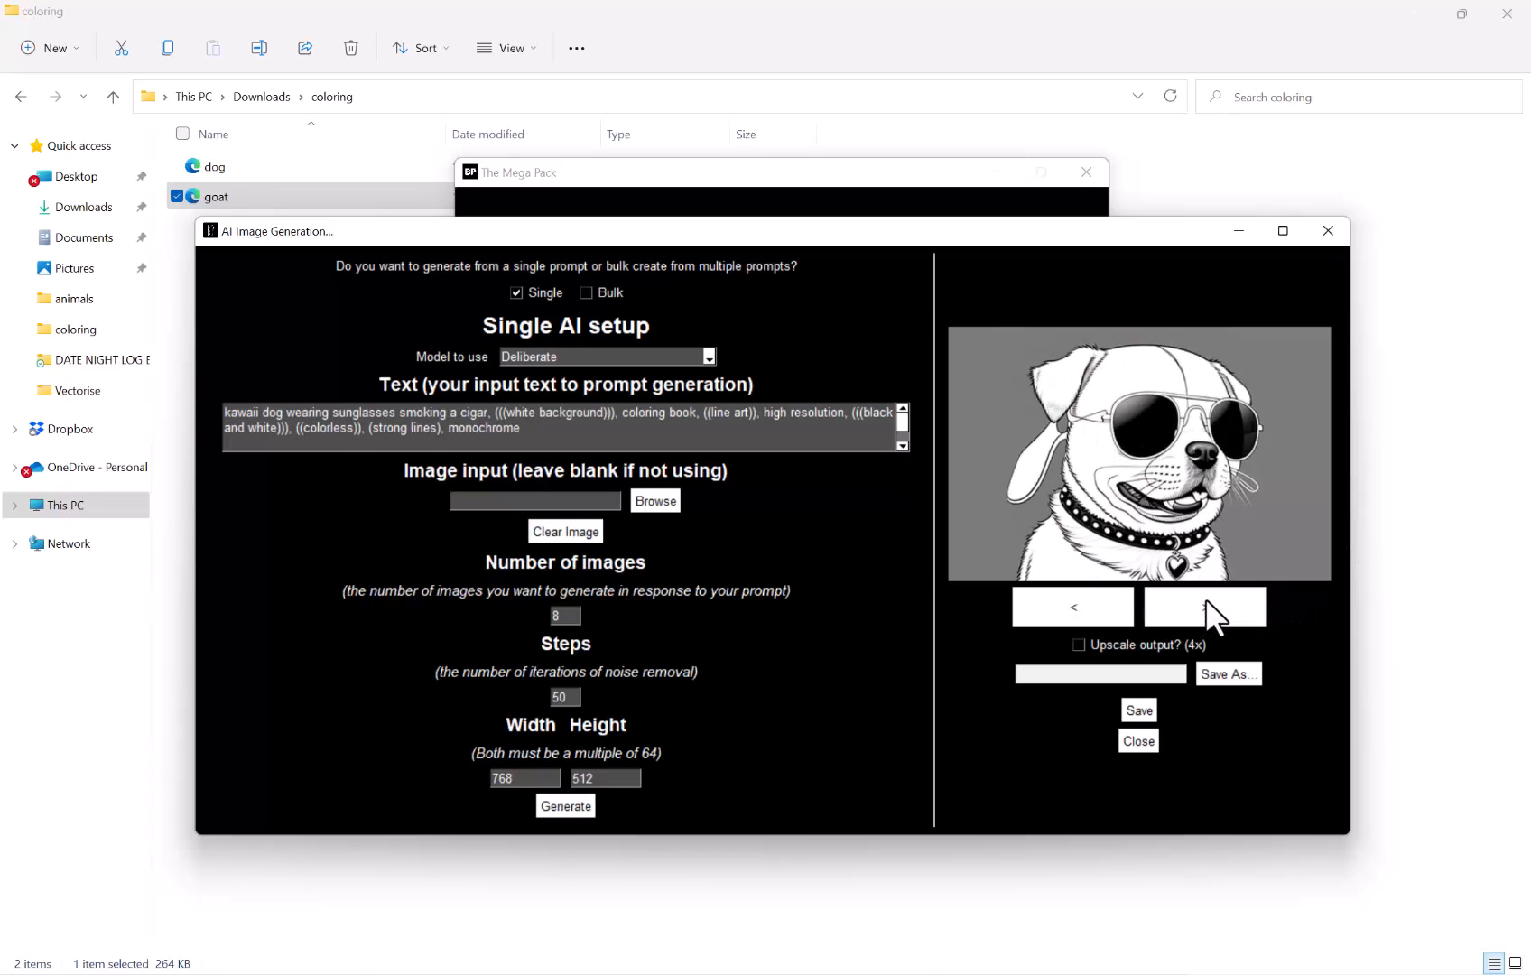
left_click(1206, 597)
left_click(1206, 598)
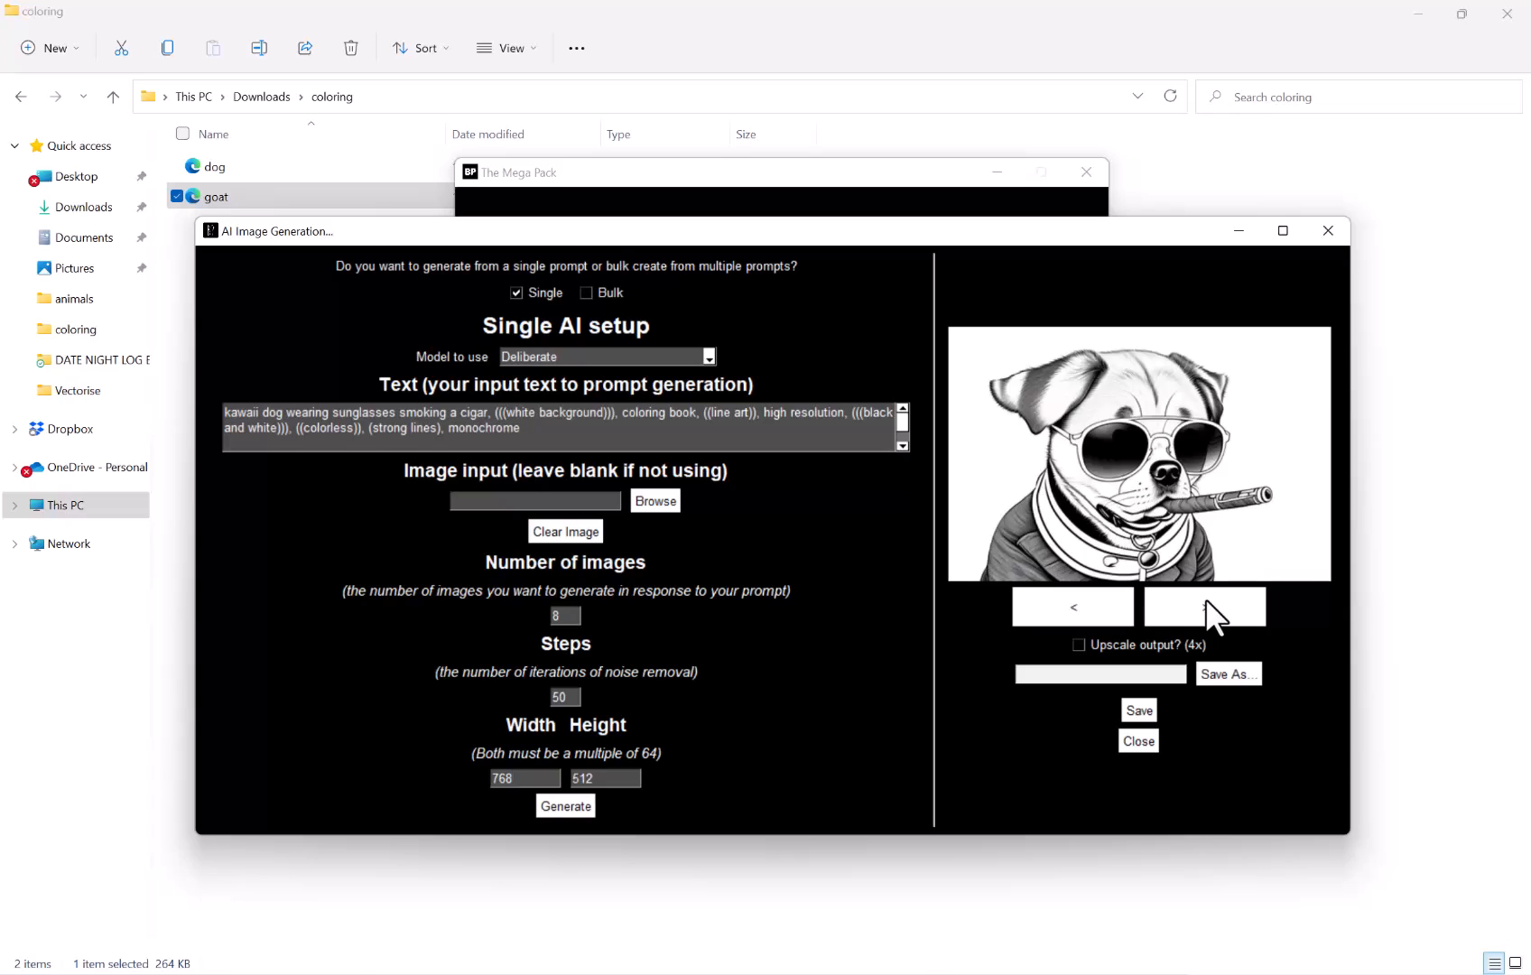
left_click(1205, 597)
left_click(1206, 597)
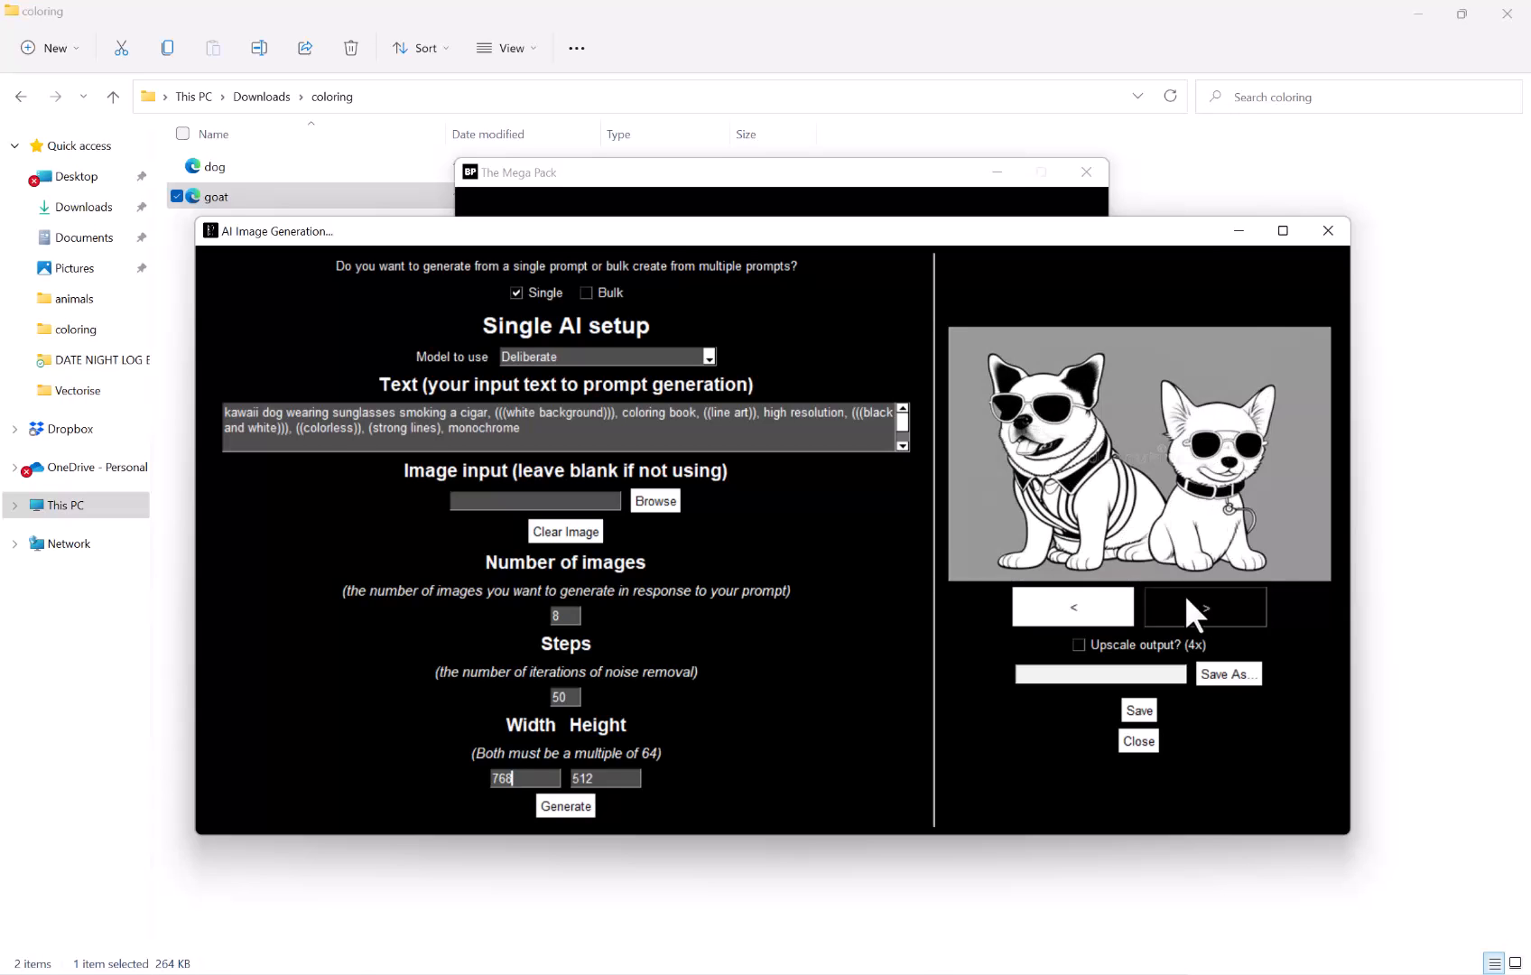
left_click(1186, 599)
left_click(1076, 607)
left_click(1081, 600)
left_click(1083, 603)
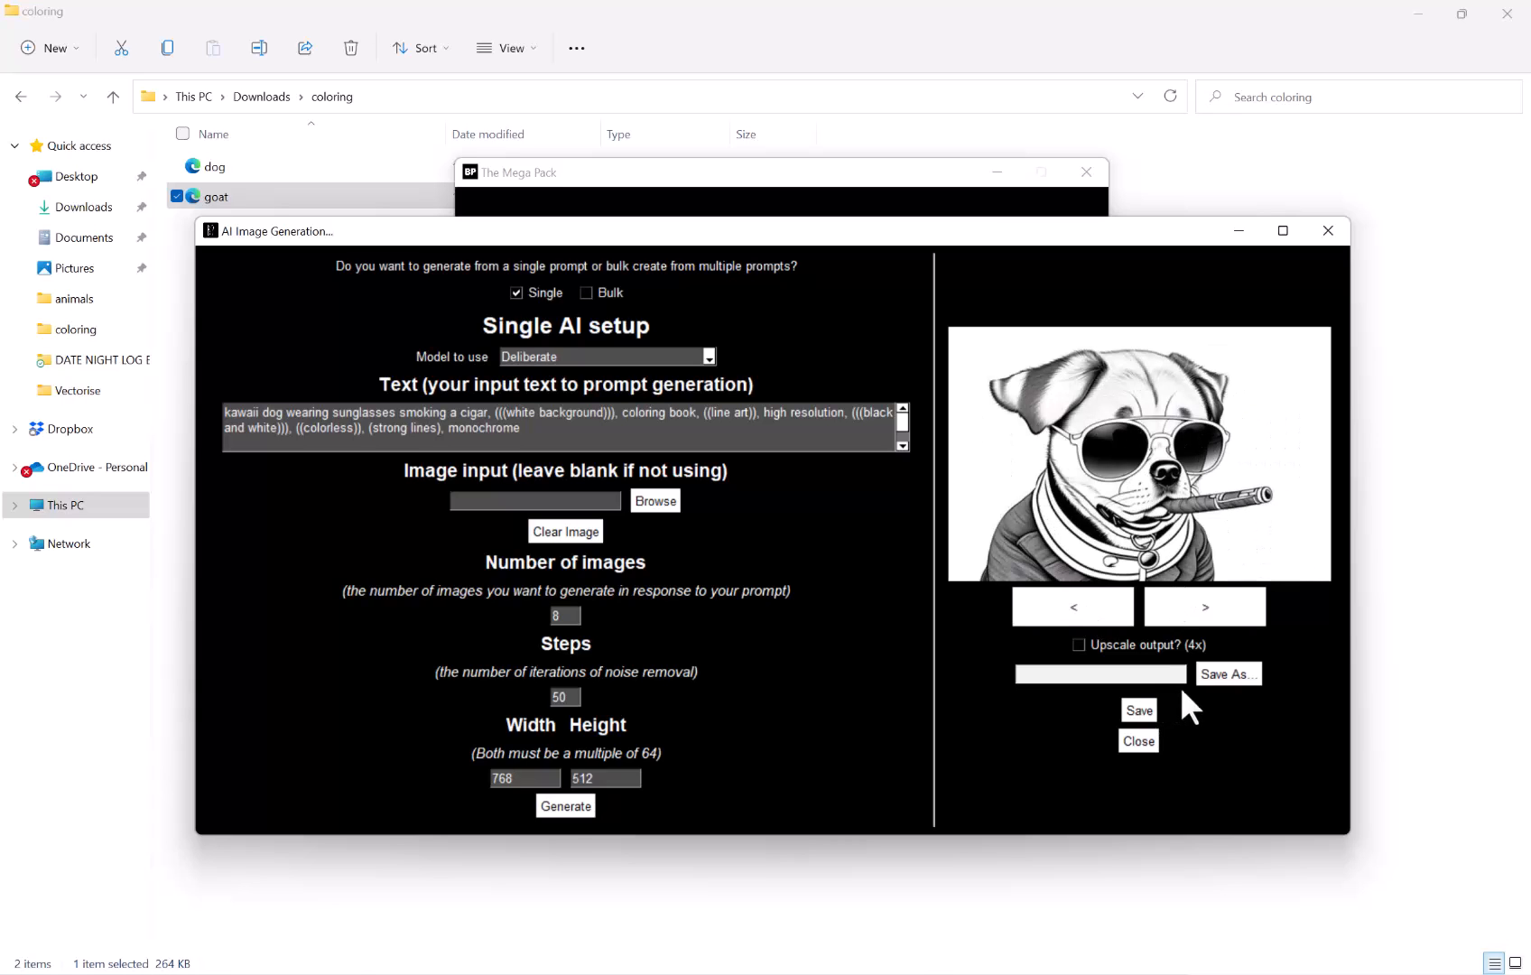
Save the selected image as an SVG file named dog smoking in the coloring folder
left_click(1223, 674)
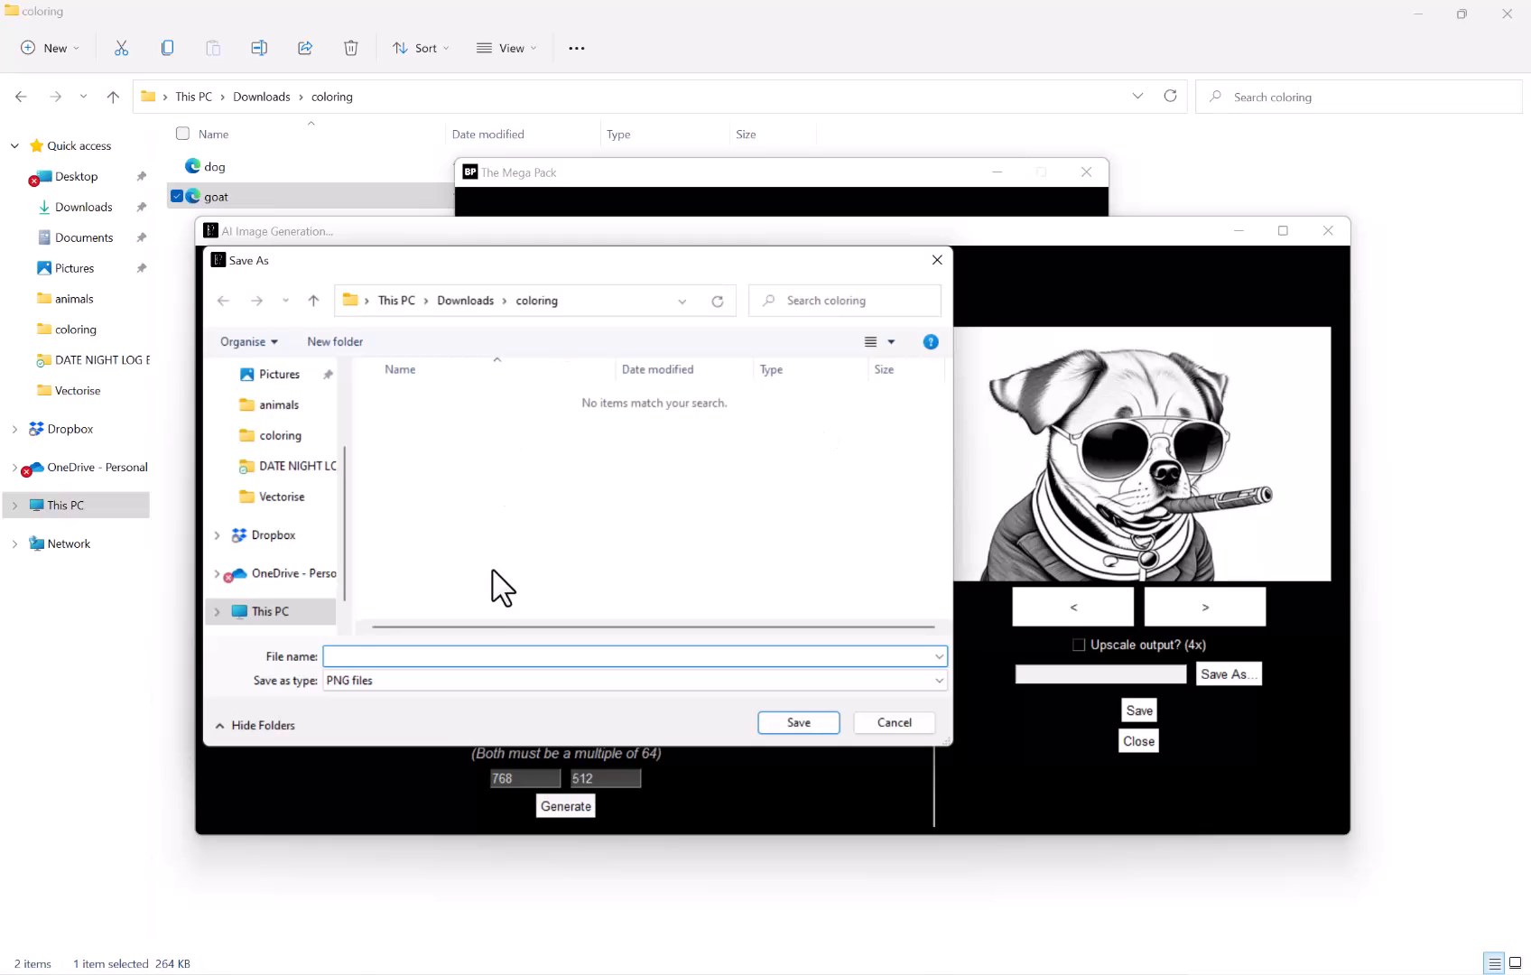
left_click(449, 680)
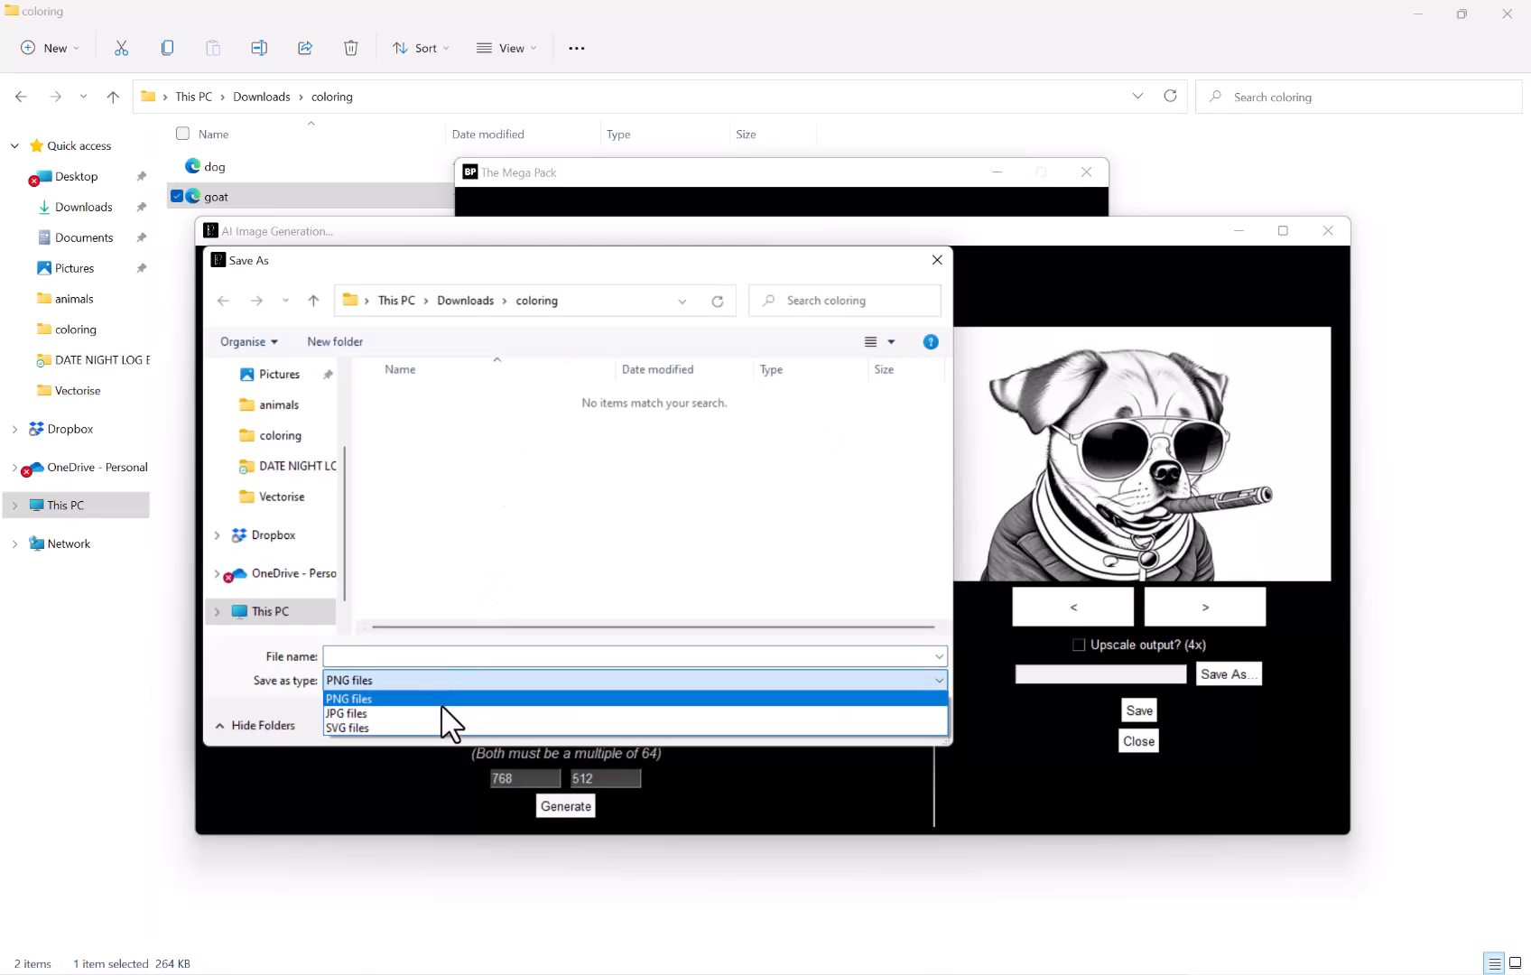
left_click(433, 727)
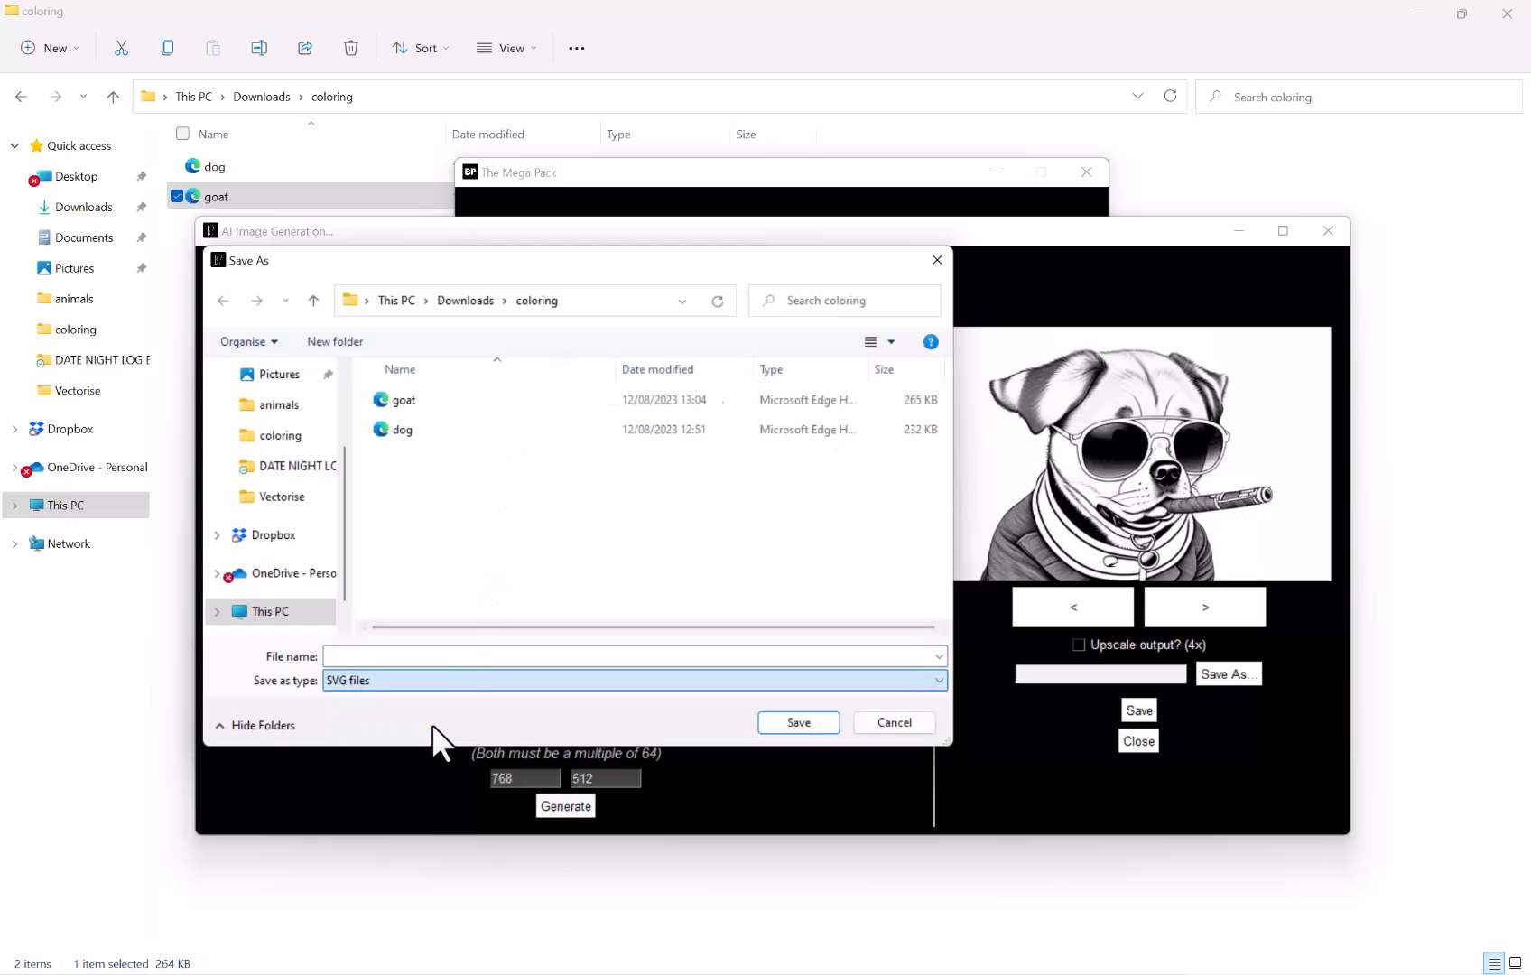
left_click(413, 653)
type("dog smoking")
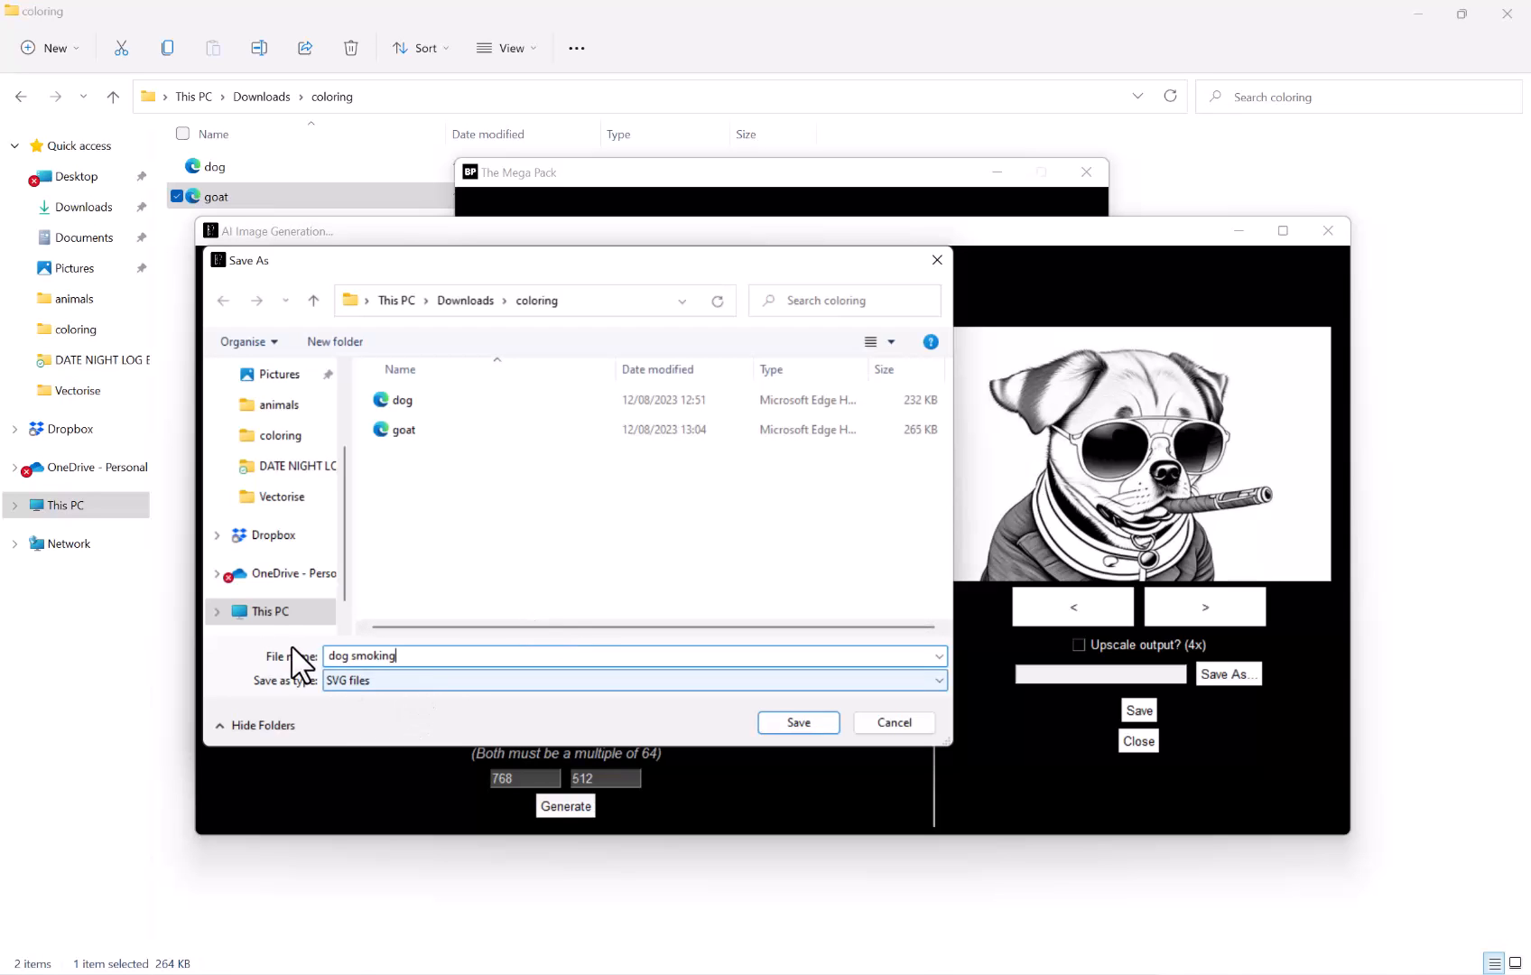
left_click(796, 722)
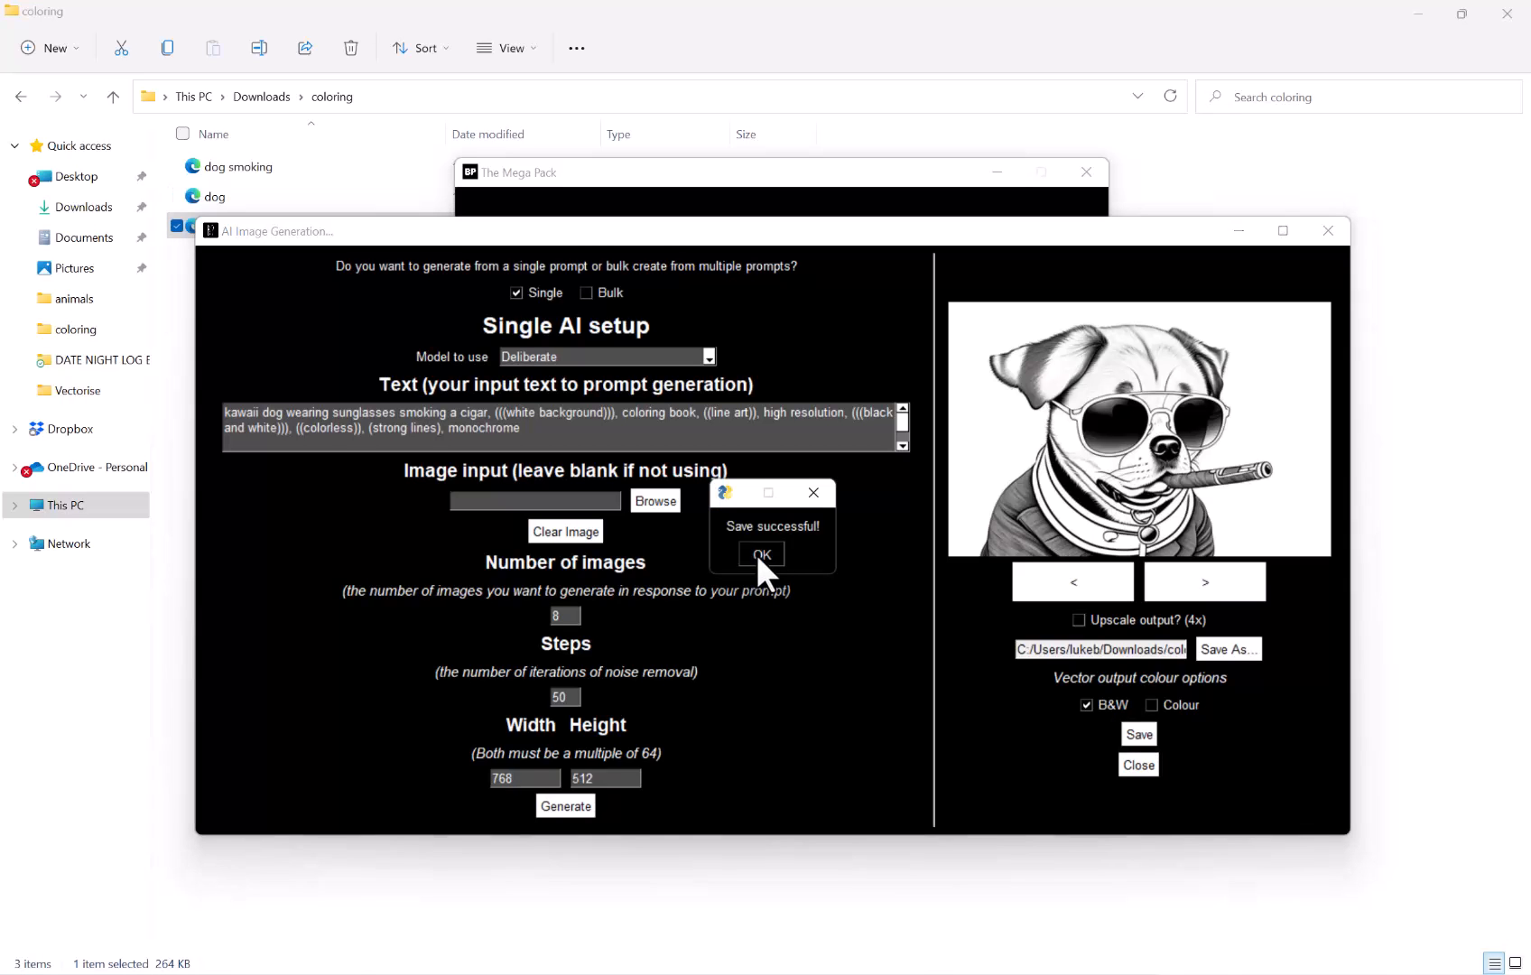
left_click(756, 554)
Open the saved dog smoking SVG to view it, then return to the generator window
double_click(300, 172)
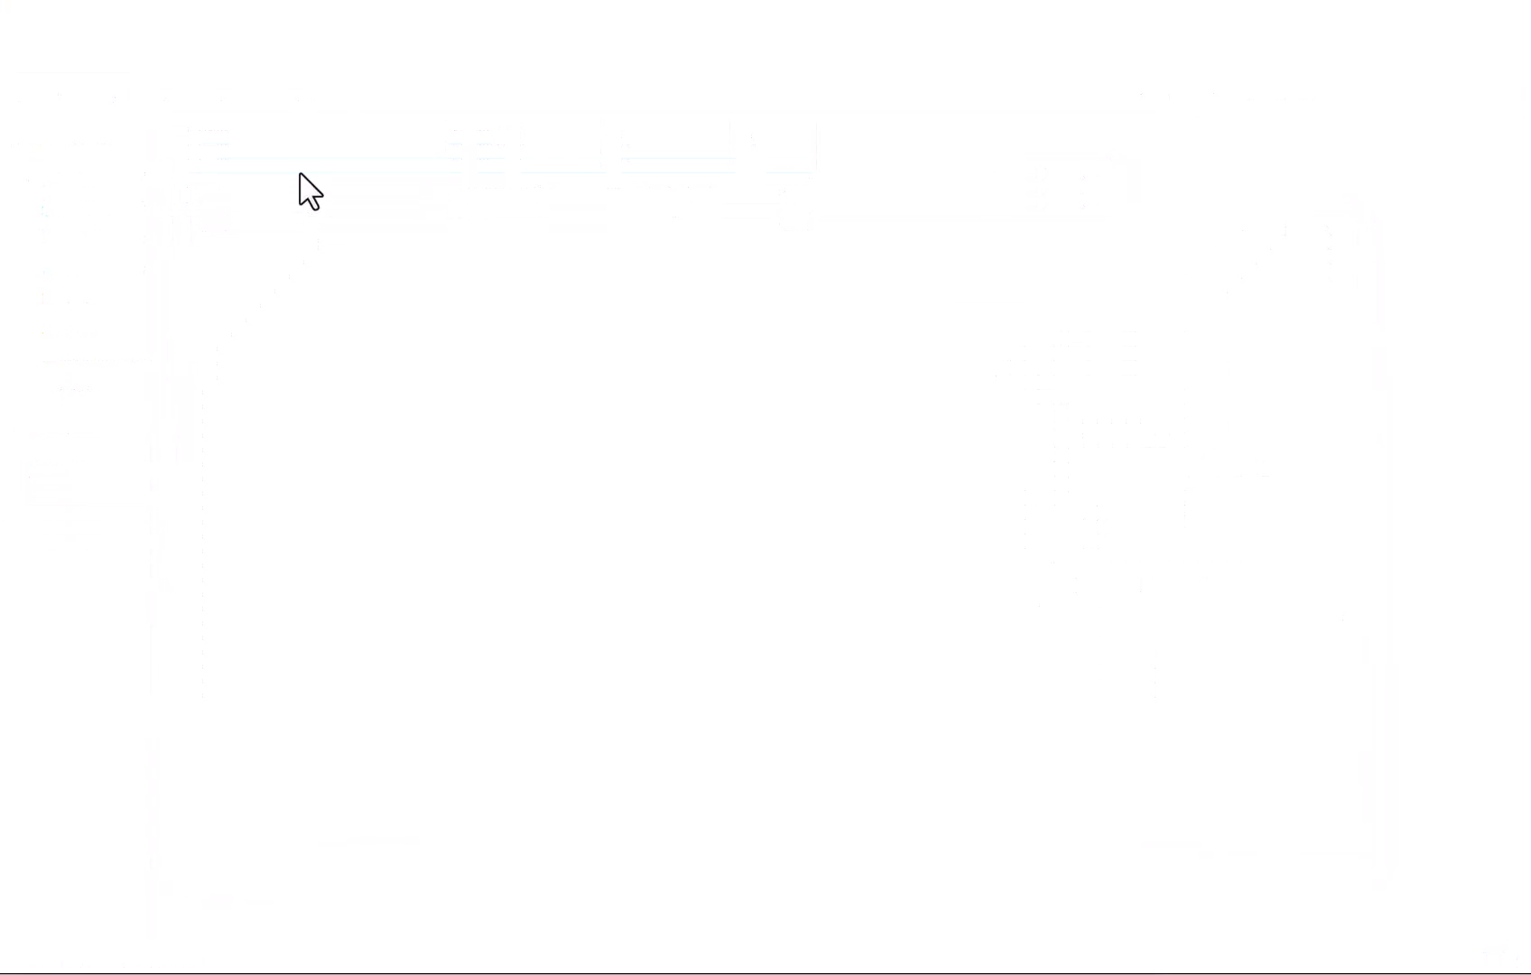
scroll(720, 369, "down", 7, "ctrl")
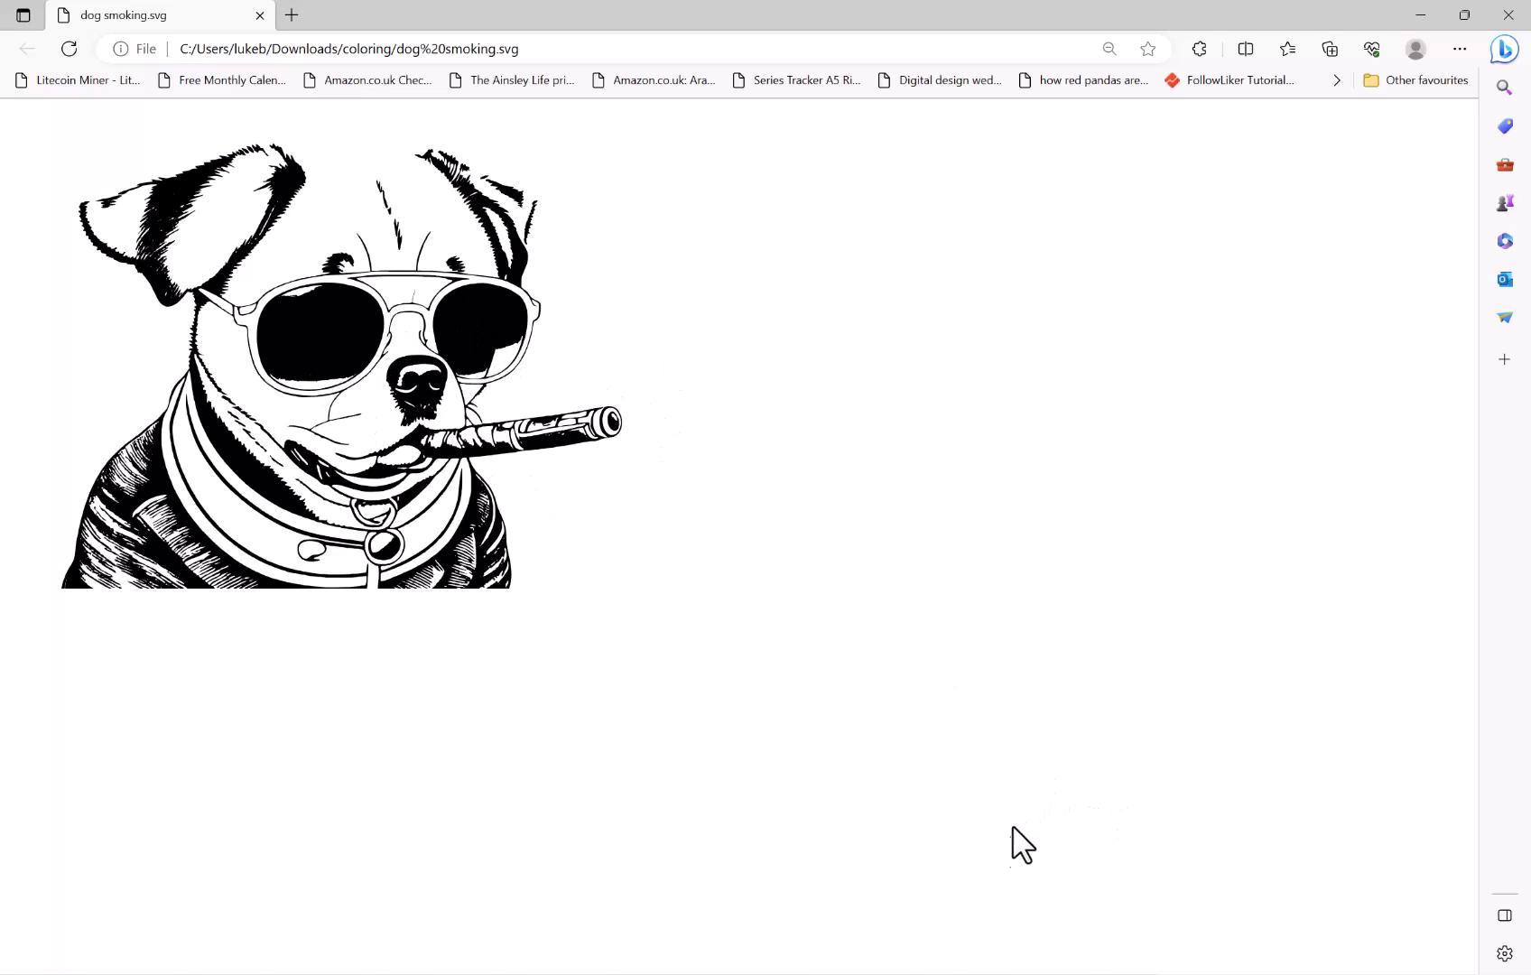
mouse_move(999, 972)
left_click(1097, 898)
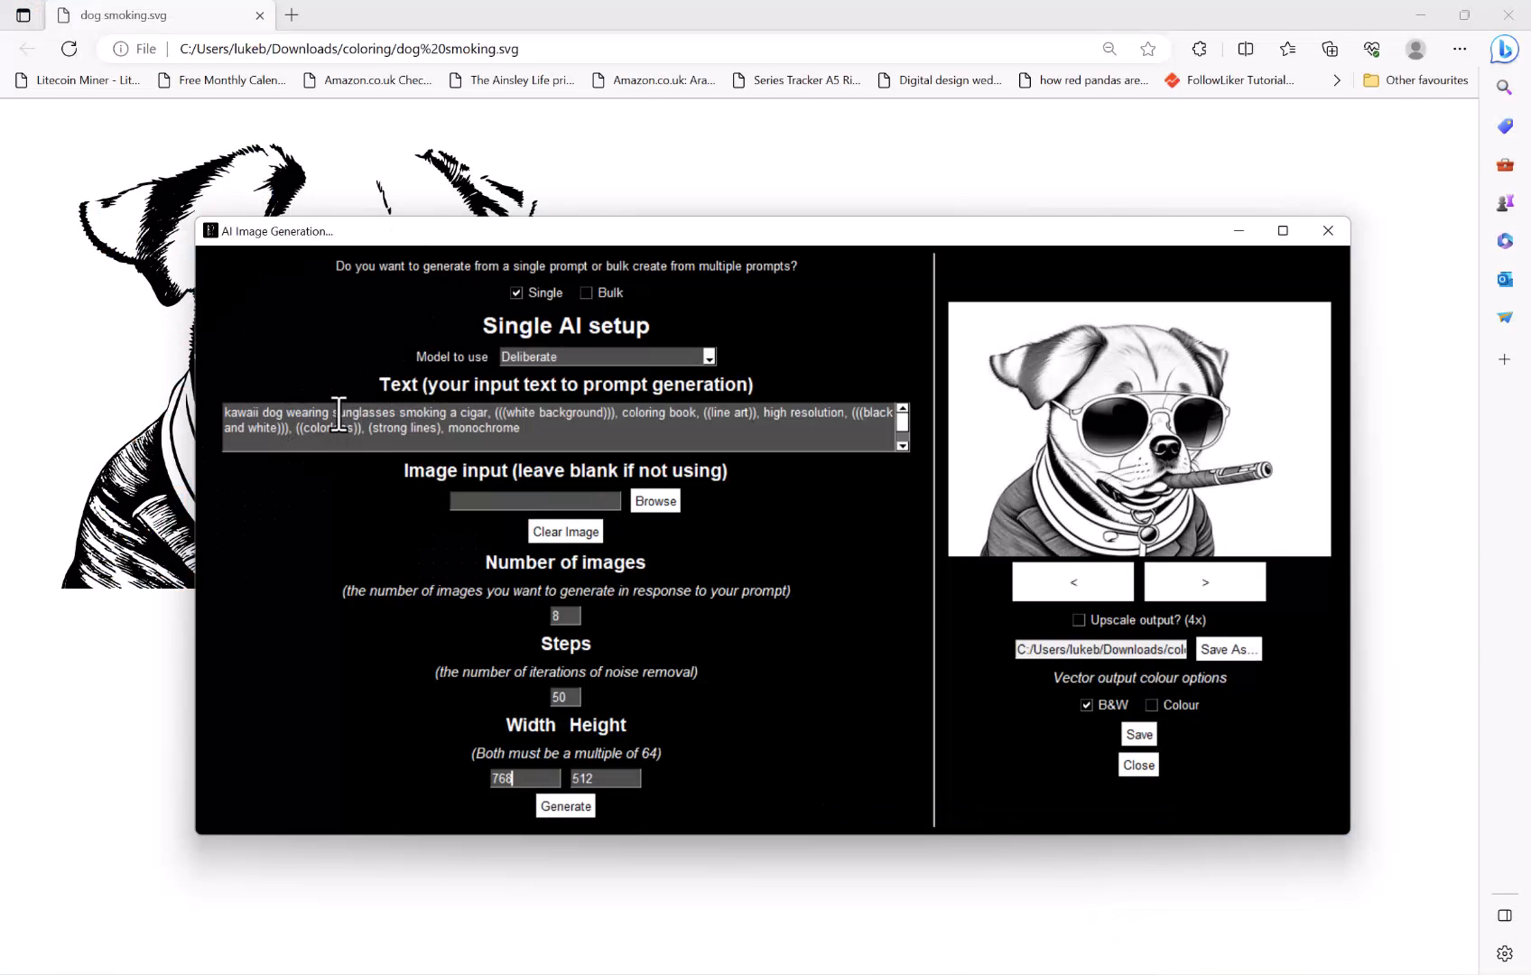
Replace the prompt's subject text with "giraffe eating from a tree", keeping the coloring-book style keywords
left_click_drag(492, 412, 204, 395)
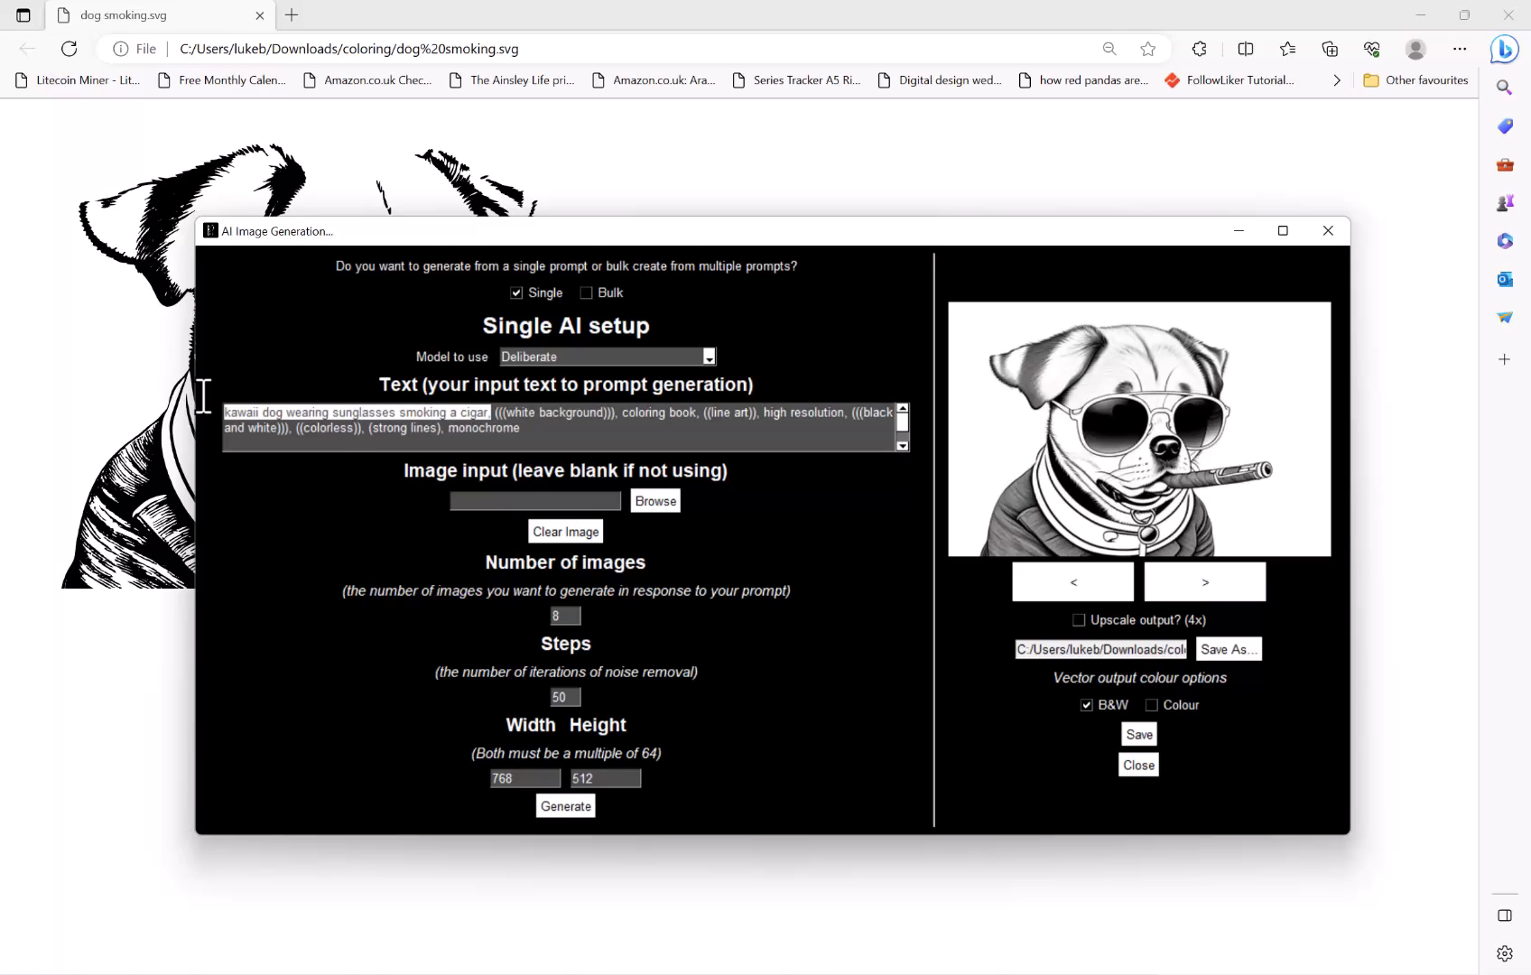
key("BackSpace")
type("giraffw")
key("BackSpace")
key("BackSpace")
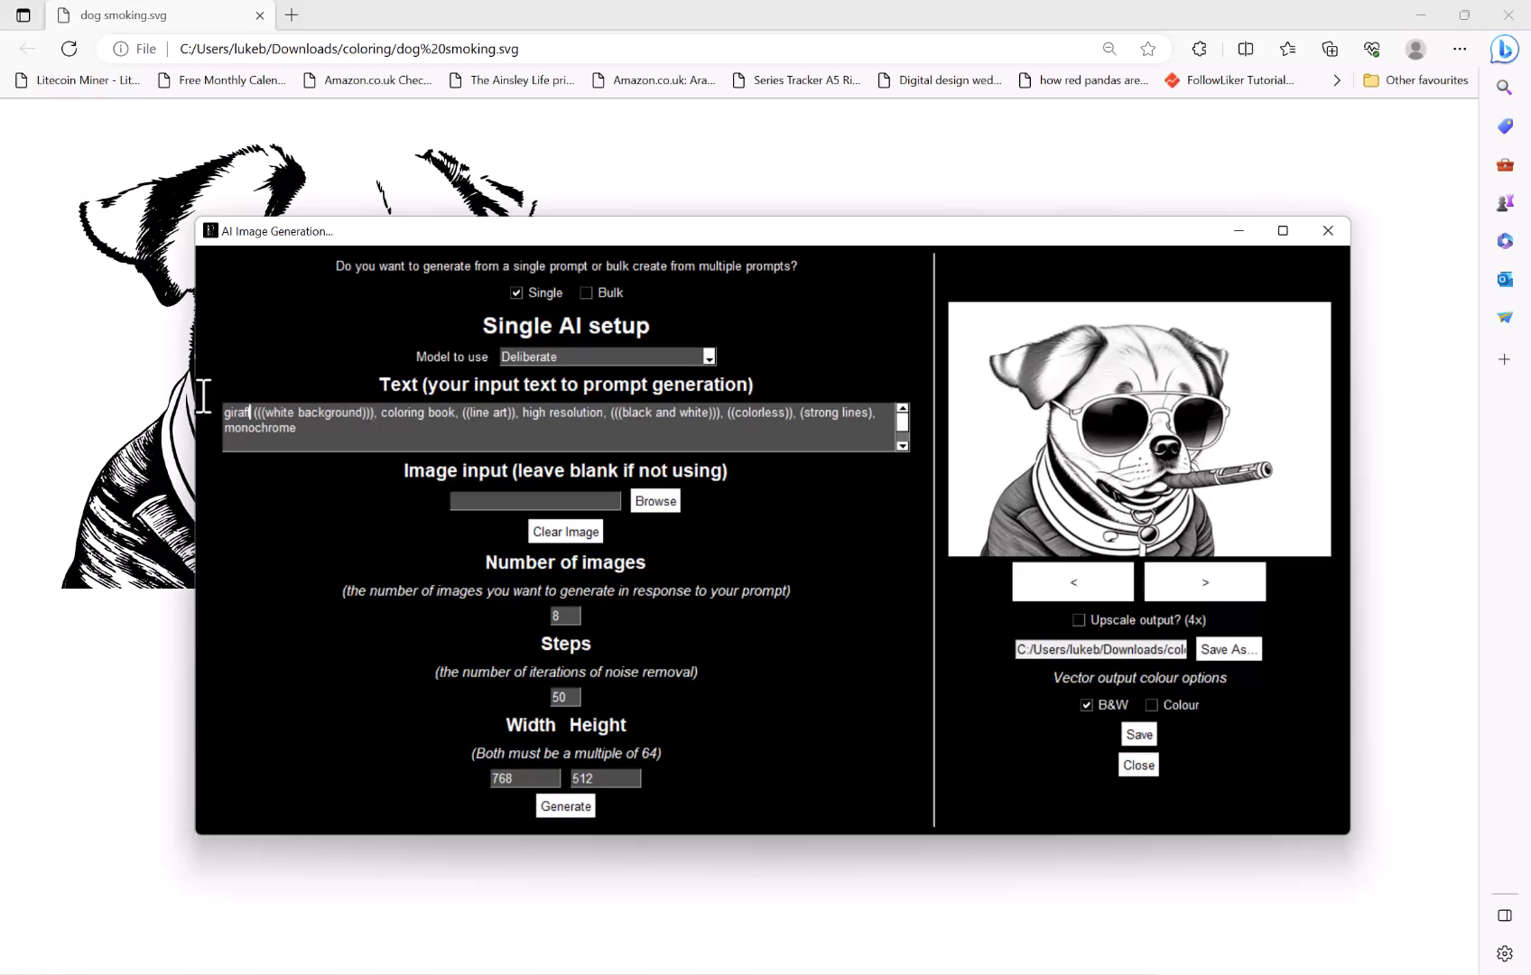
type("fe")
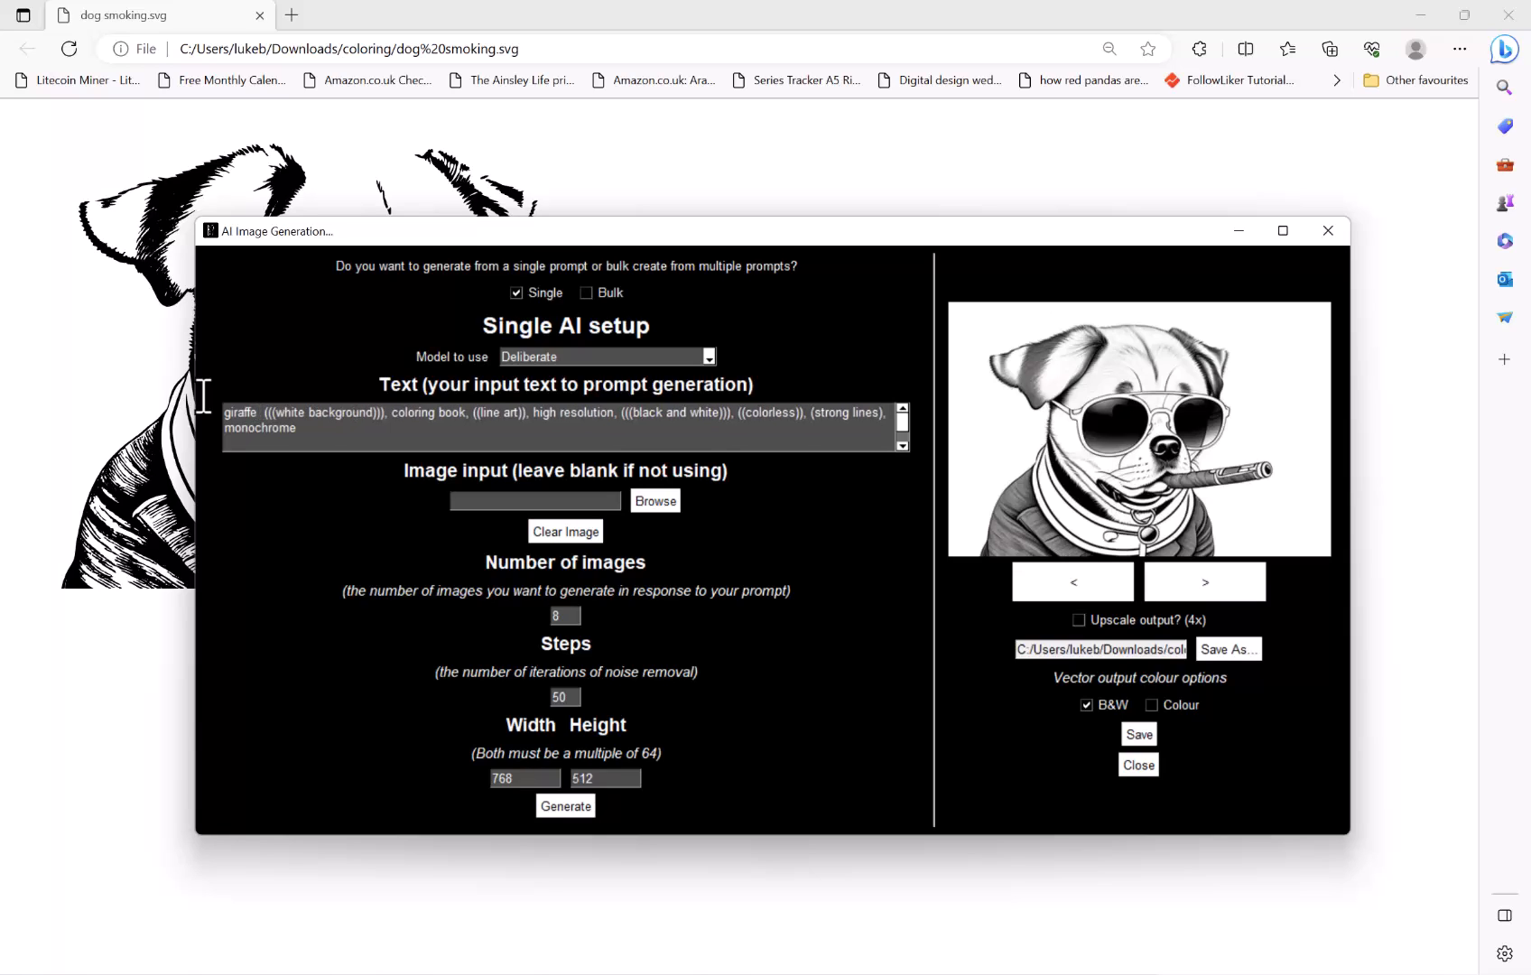
type(" eating from a ")
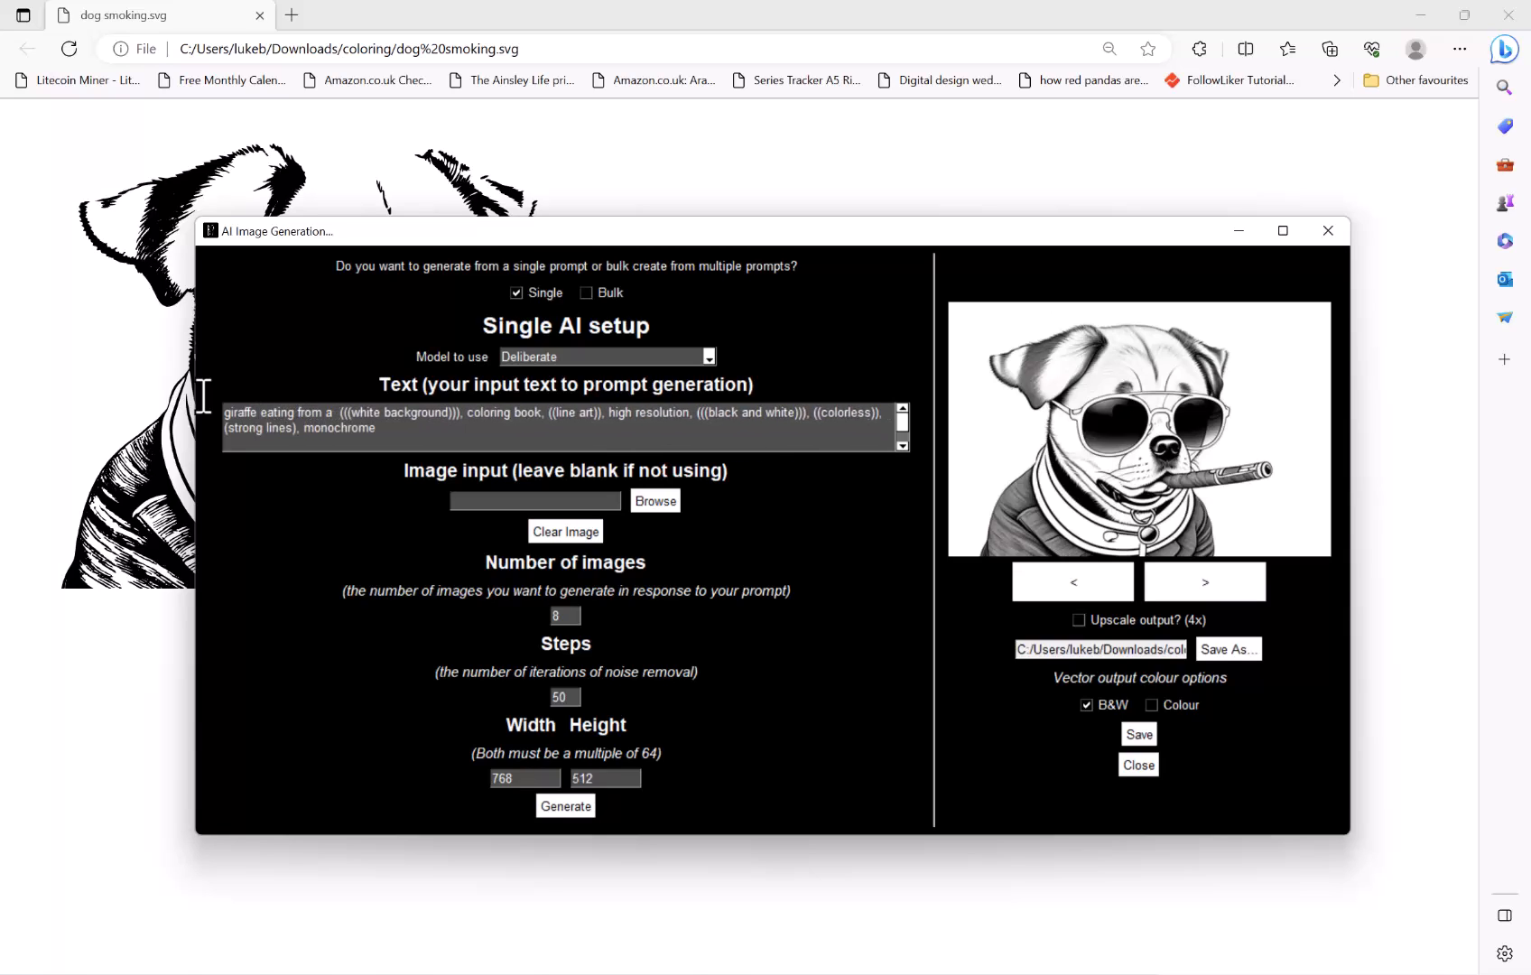
type("tree")
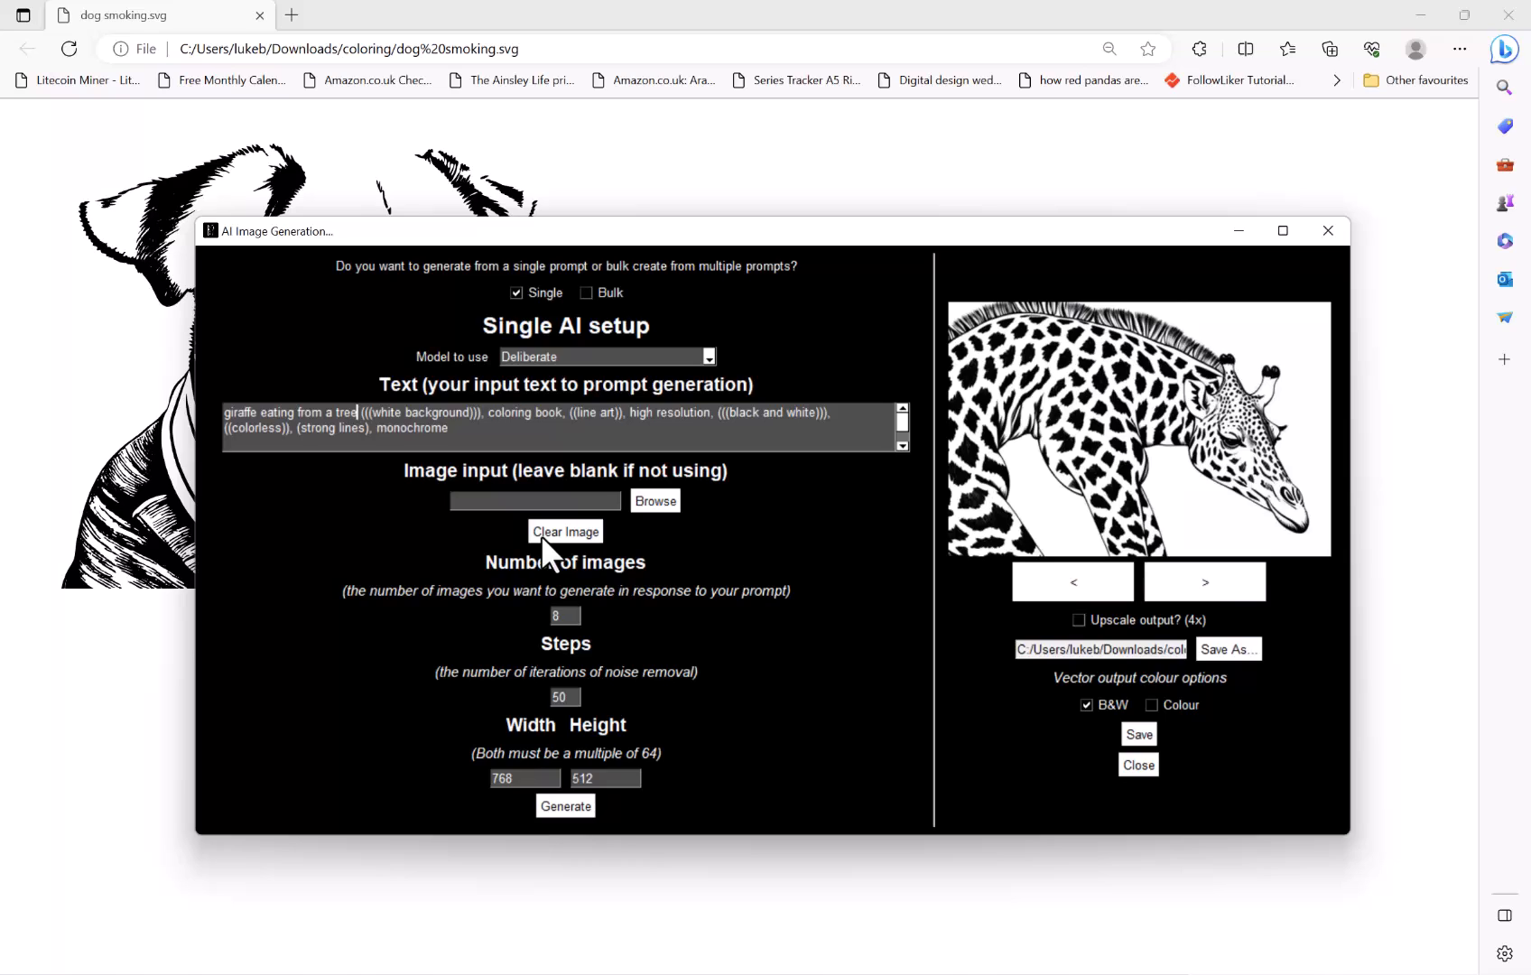
Browse back and forth through the generated giraffe images and settle on the giraffe head eating leaves
left_click(1205, 582)
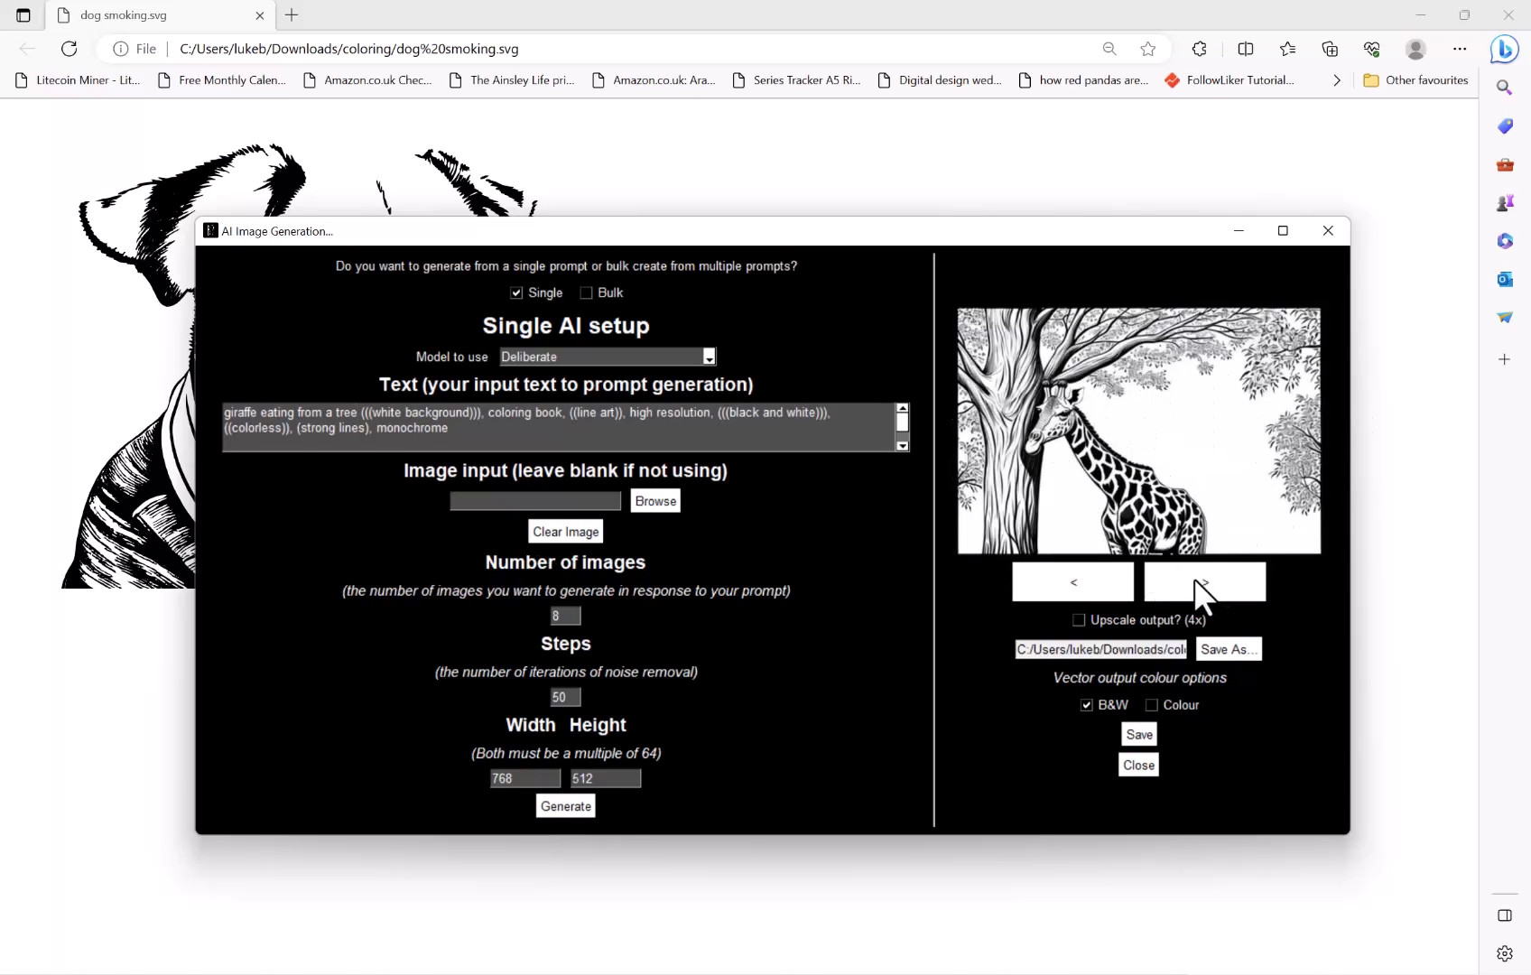
left_click(1193, 582)
left_click(1191, 580)
left_click(1191, 577)
left_click(1190, 577)
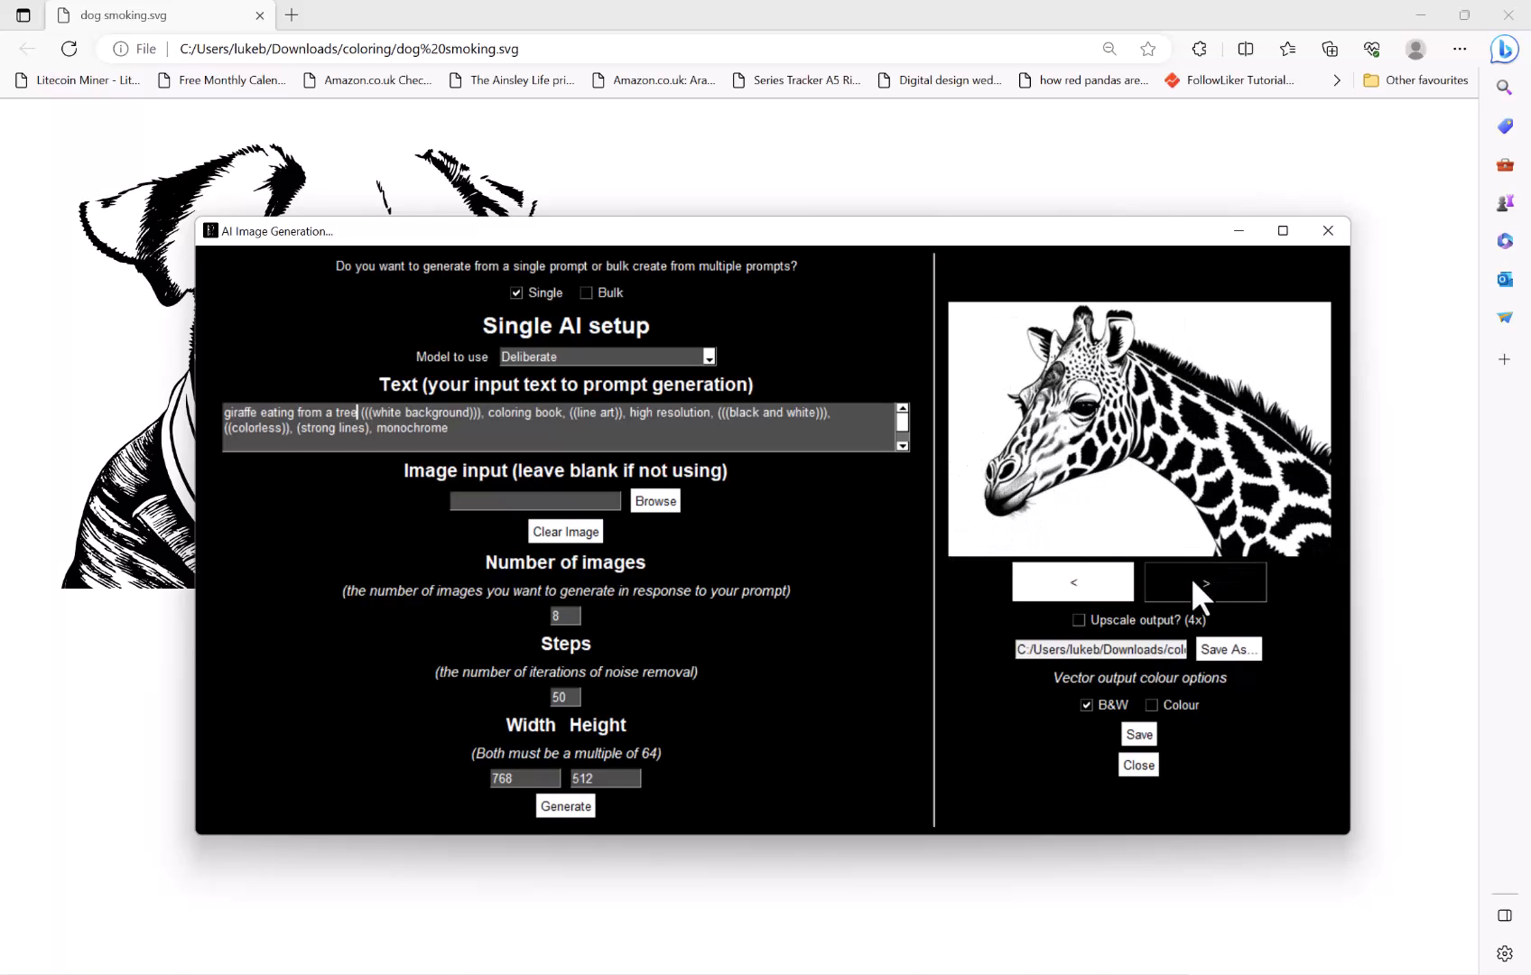
left_click(1191, 578)
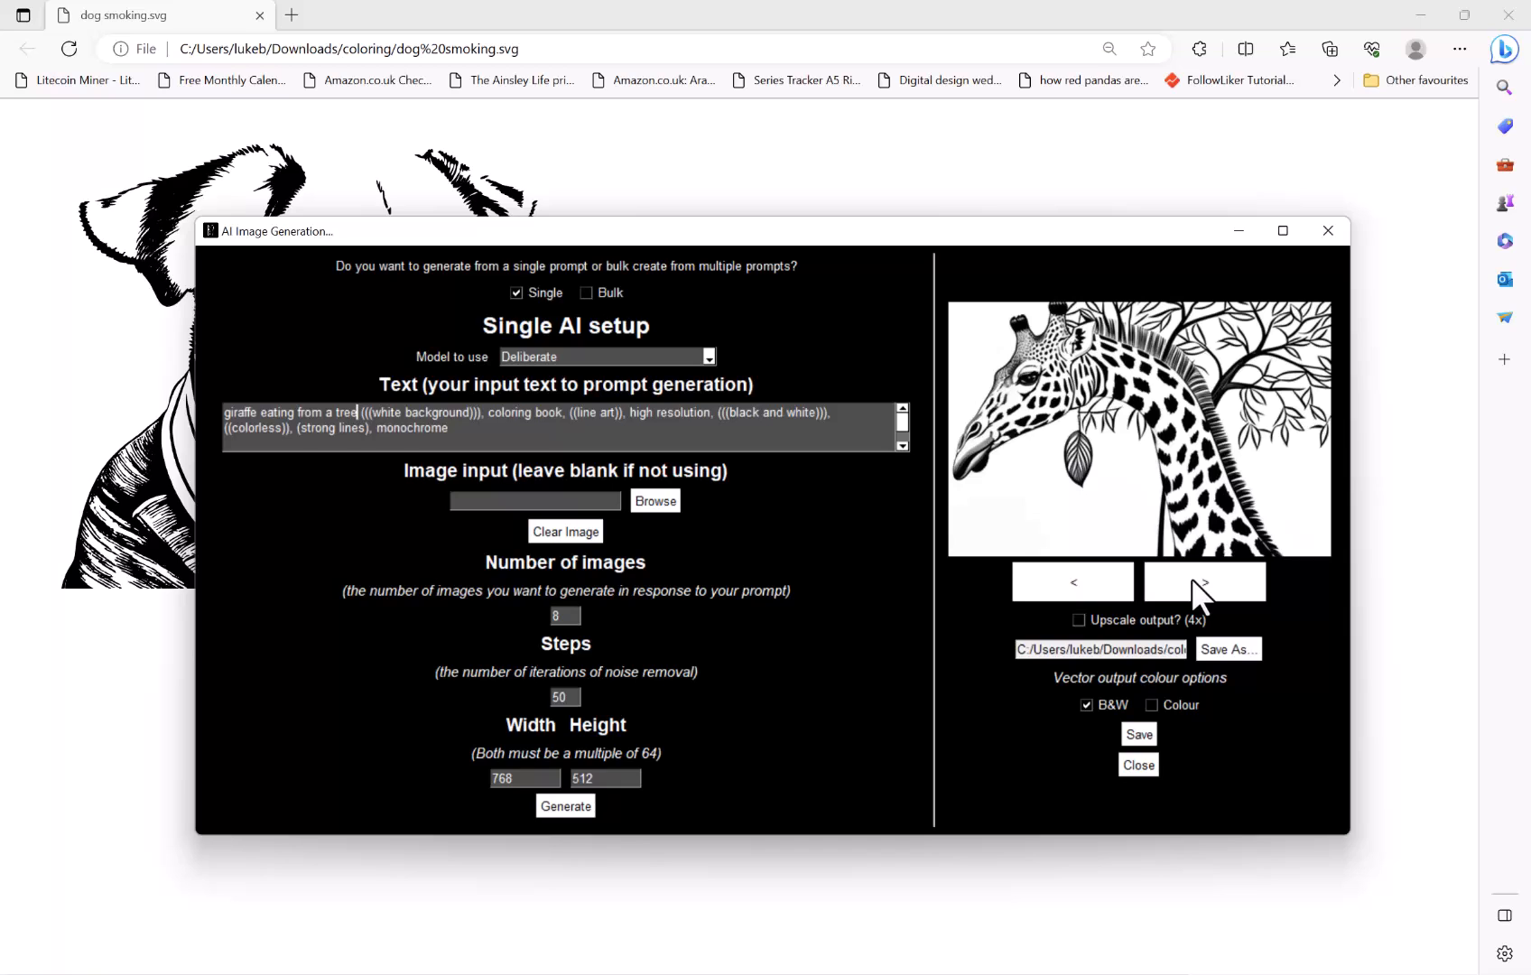
left_click(1079, 579)
left_click(1078, 577)
left_click(1078, 577)
left_click(1078, 577)
left_click(1205, 576)
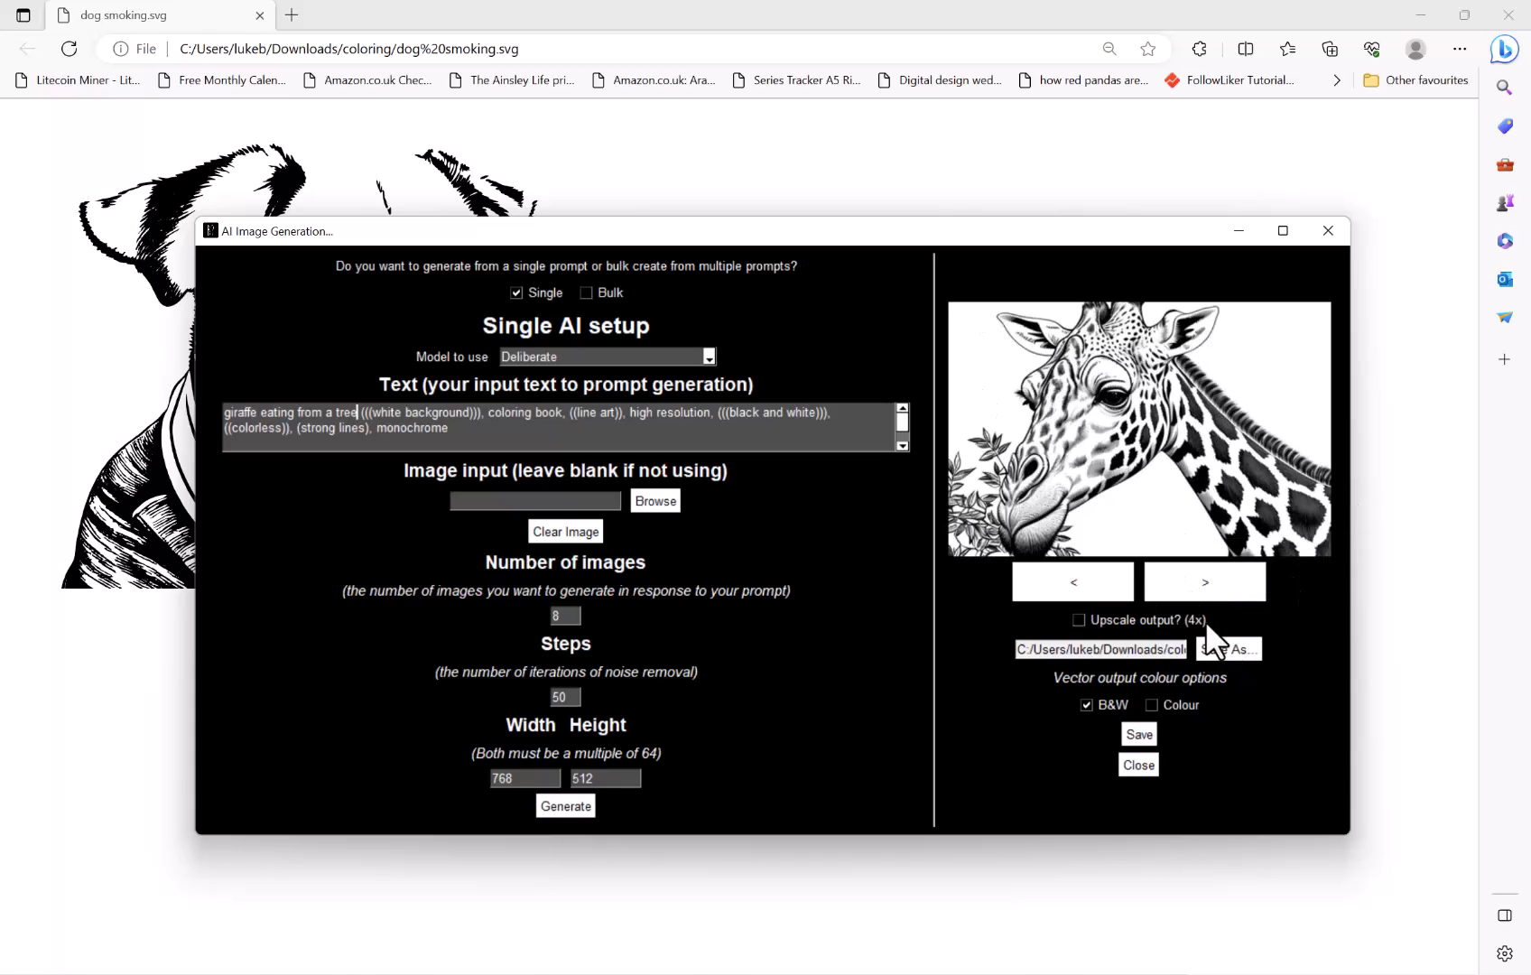
Save the selected image as an SVG file named giraffe in the coloring folder
left_click(1205, 649)
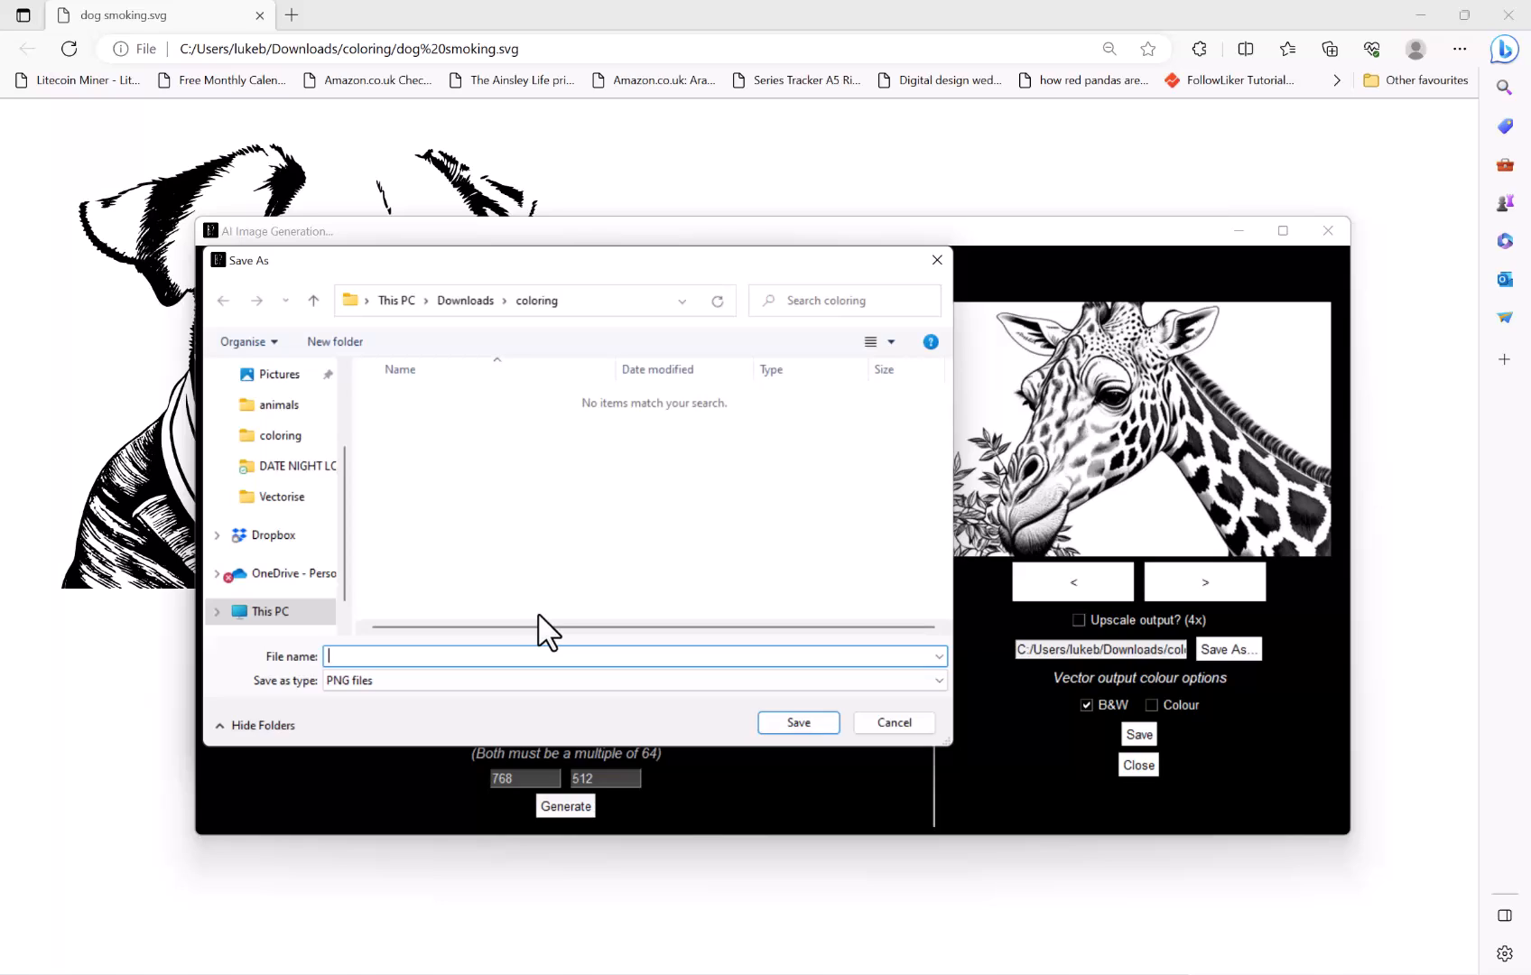
left_click(462, 681)
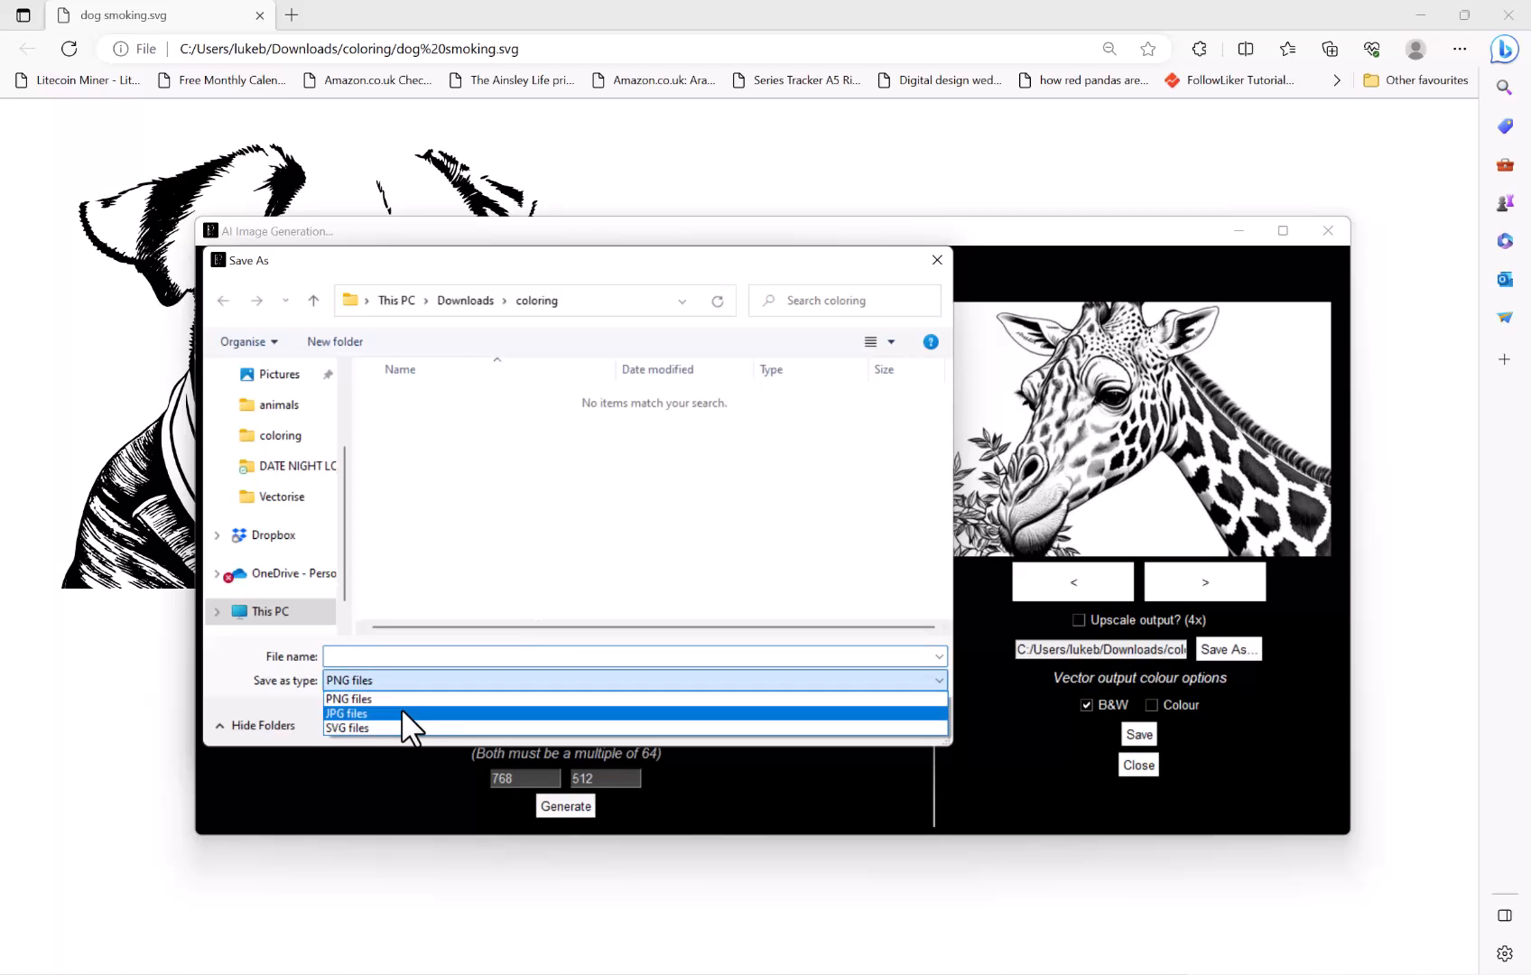
left_click(400, 727)
left_click(414, 655)
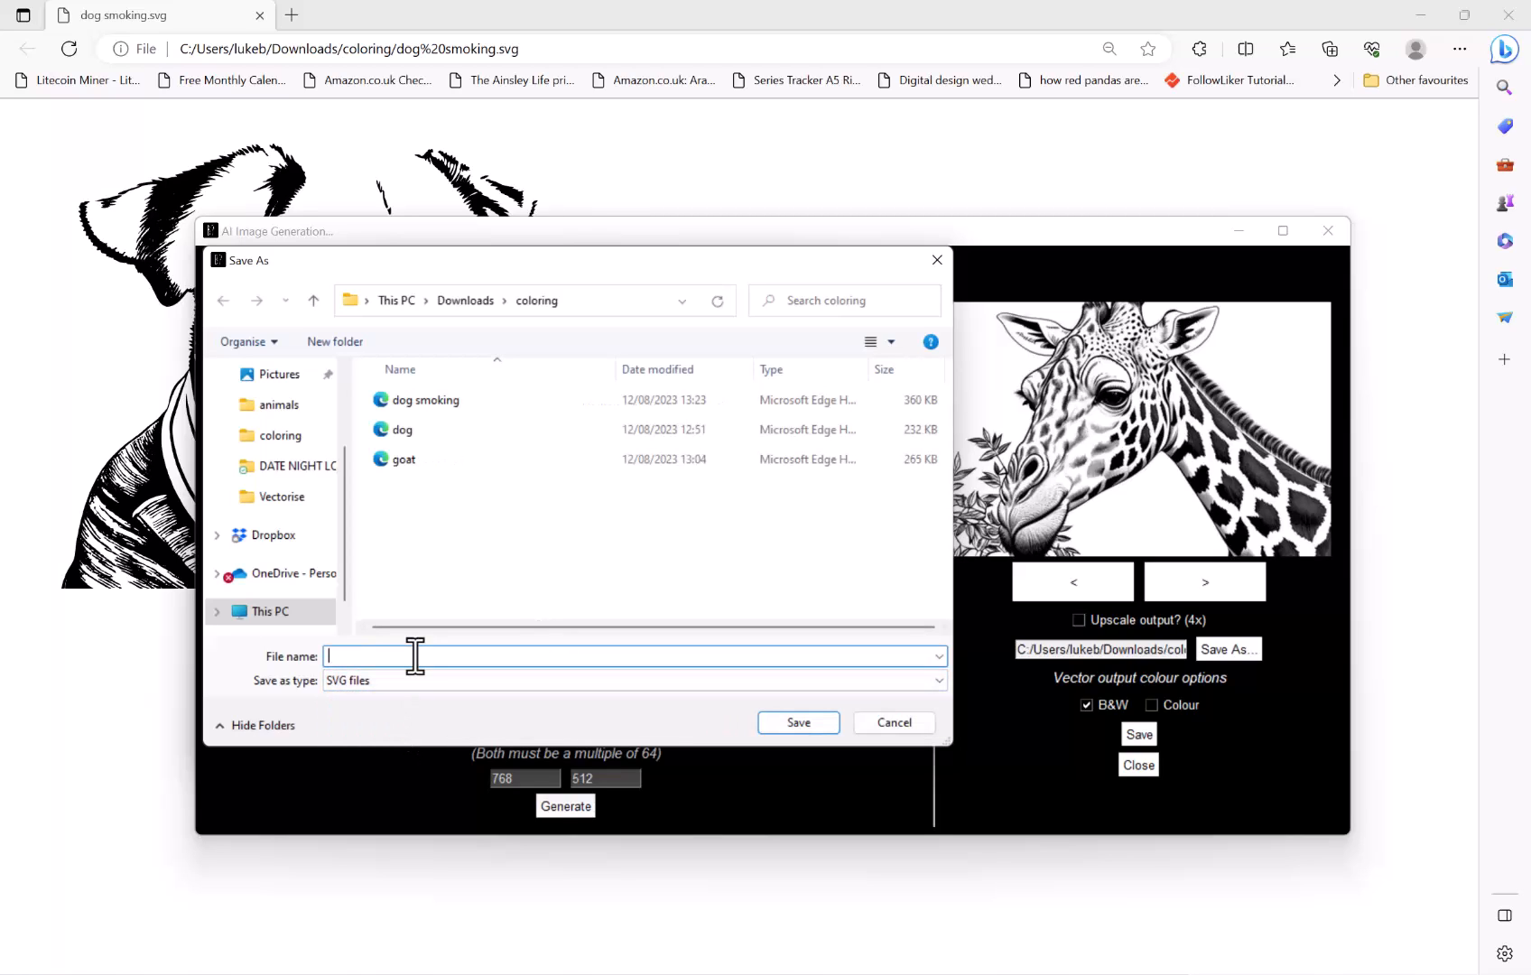
type("giraffe")
left_click(777, 720)
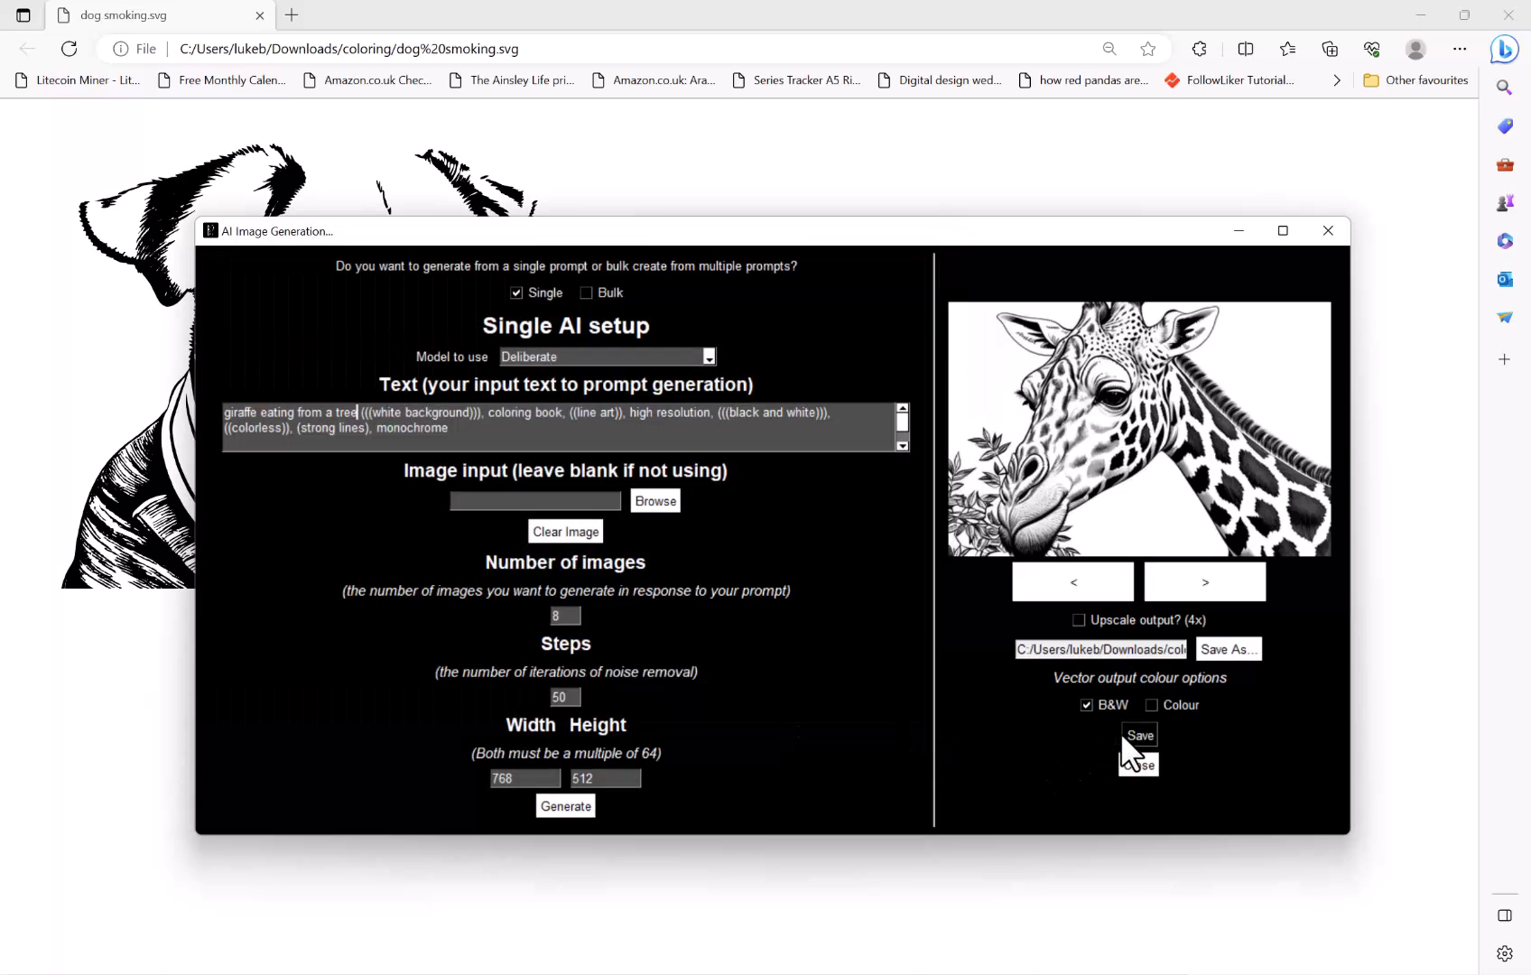
Open the saved giraffe SVG in the browser and zoom out to view the whole drawing
left_click(759, 548)
left_click(736, 964)
double_click(370, 222)
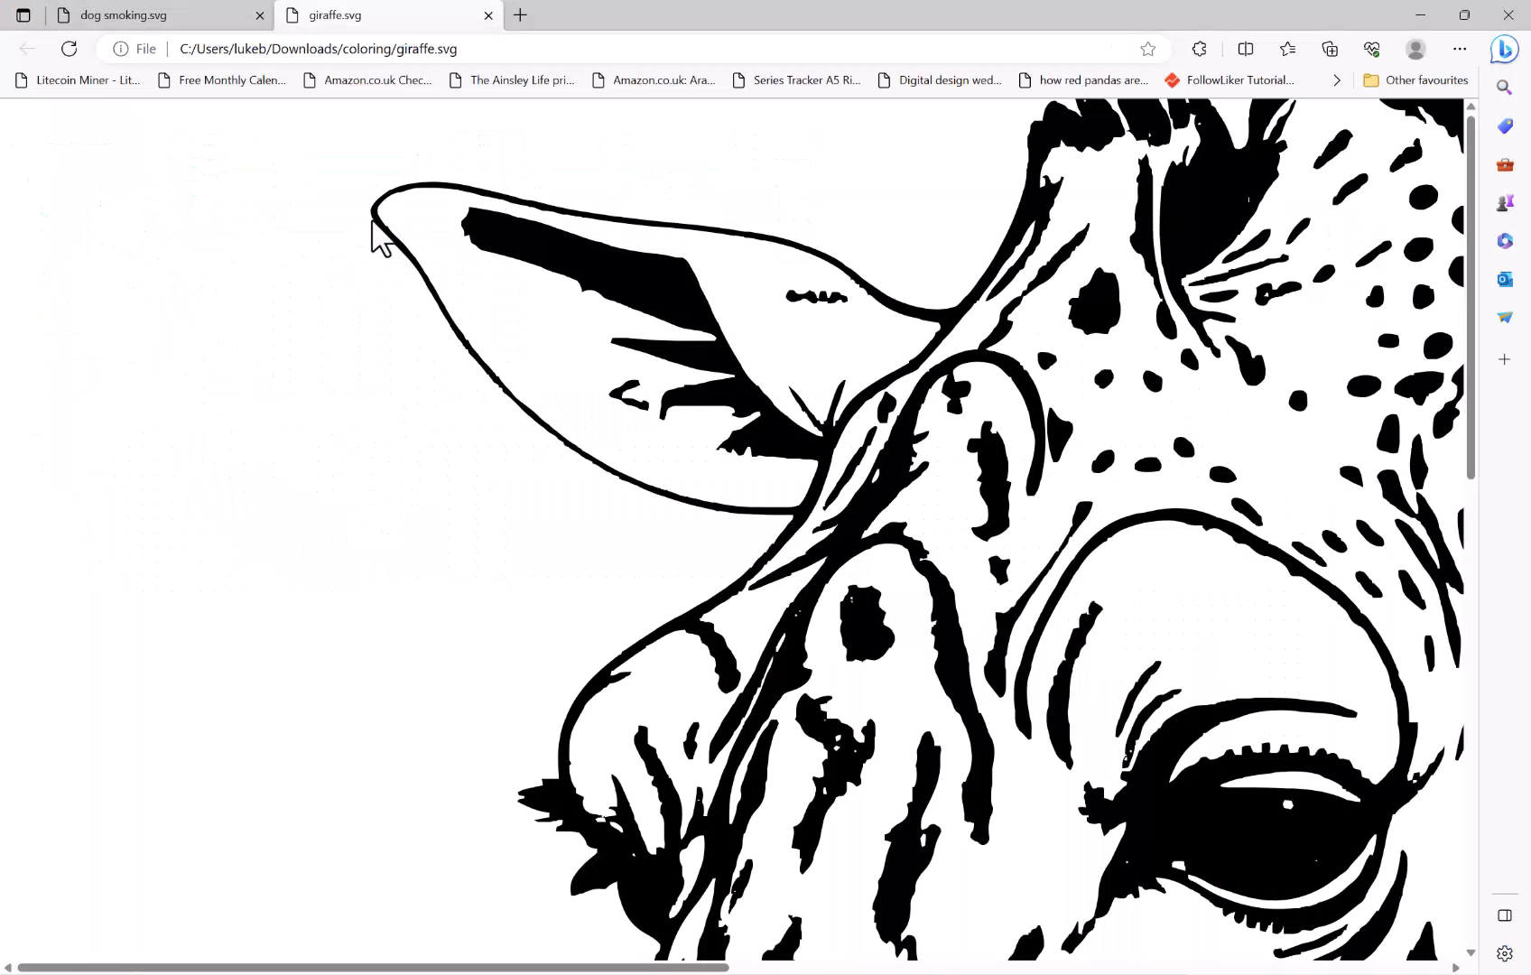
scroll(379, 237, "down", 7, "ctrl")
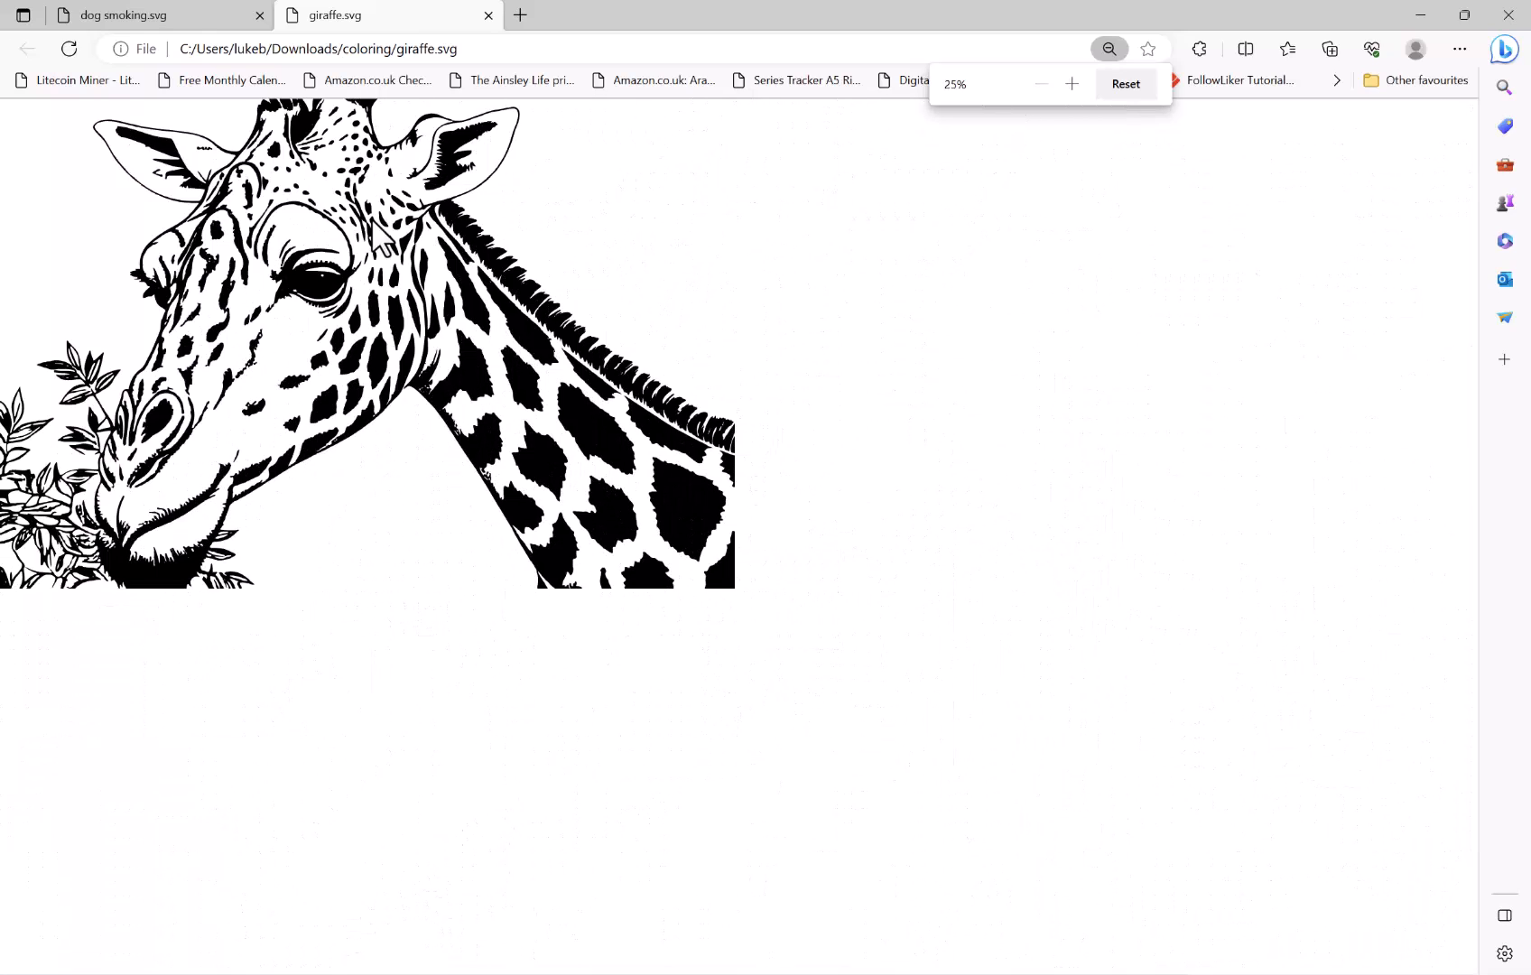
scroll(373, 221, "up", 1, "ctrl")
scroll(373, 233, "up", 1, "ctrl")
scroll(373, 233, "down", 1, "ctrl")
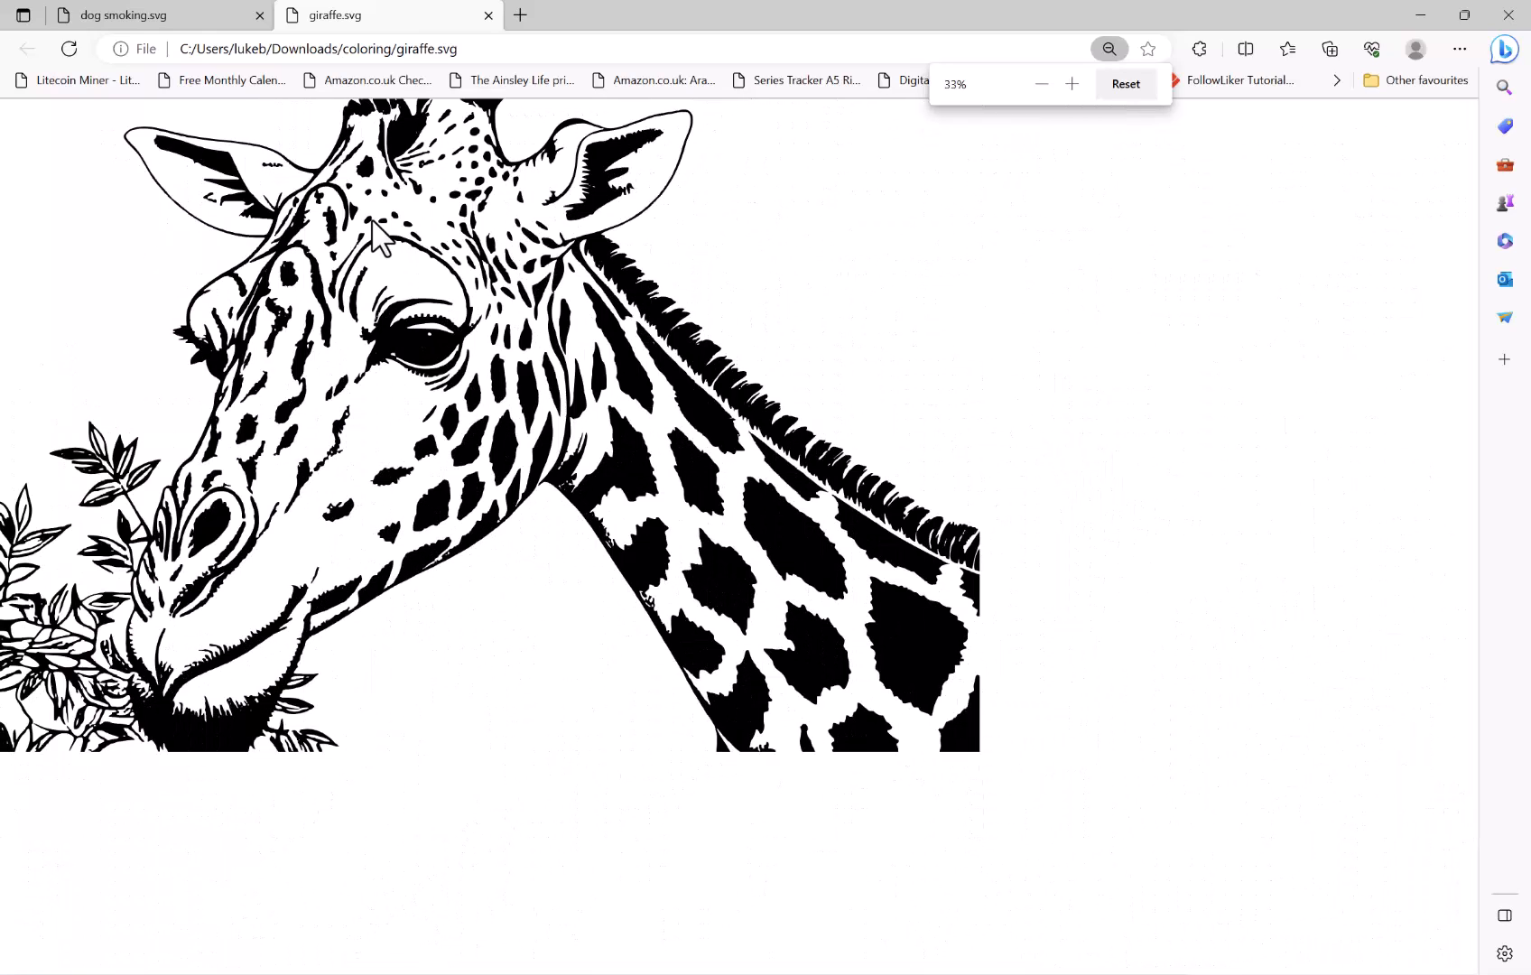